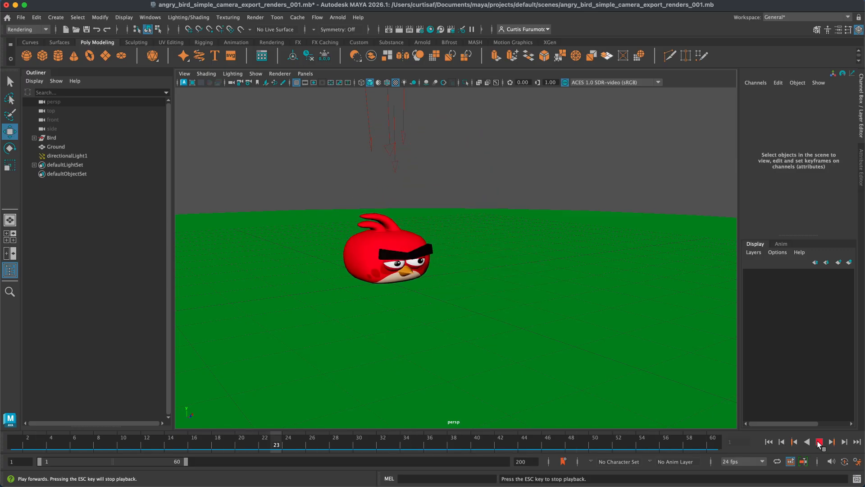
Step: Stop the playback and return to frame 1, showing the scene in the four-view layout
left_click(819, 442)
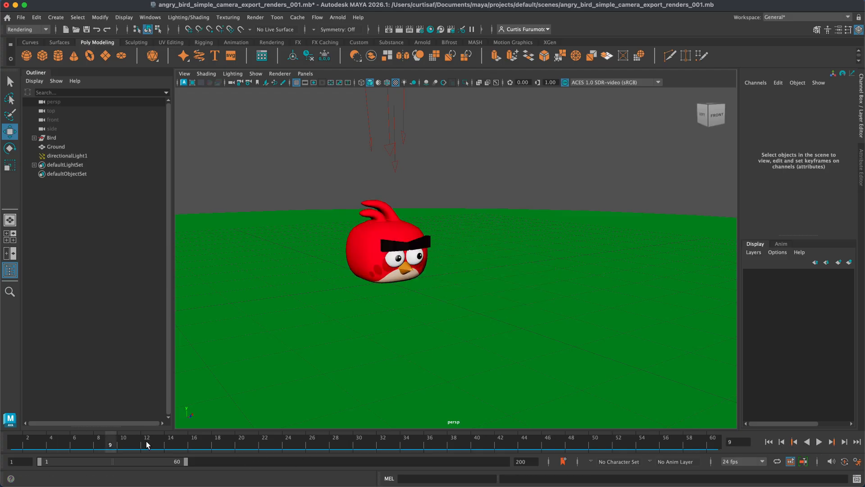
left_click_drag(126, 448, 16, 448)
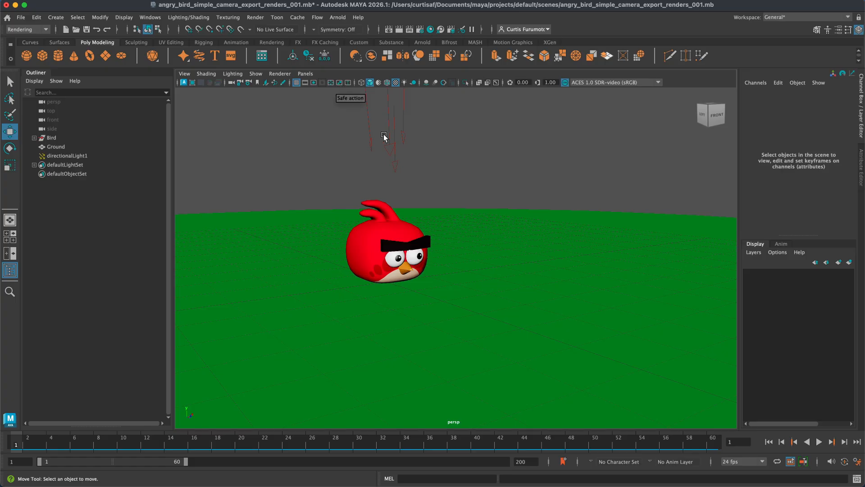
key("space")
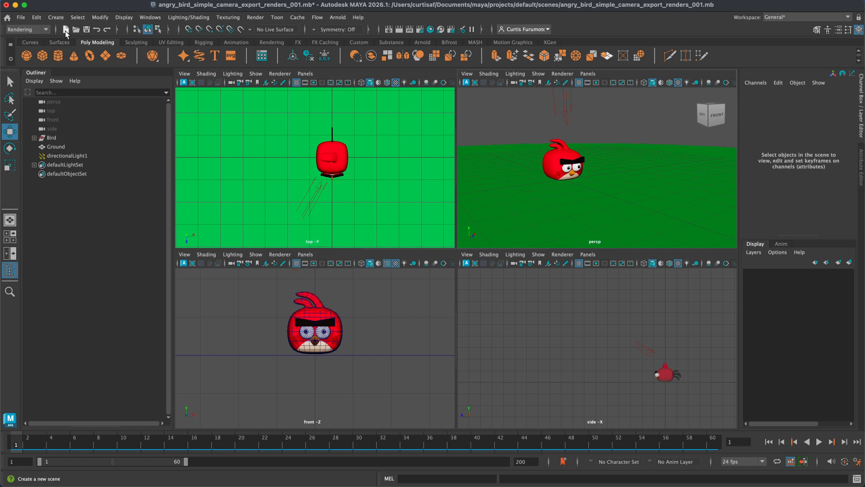
Step: Create a basic camera and look through it in the perspective view
left_click(60, 17)
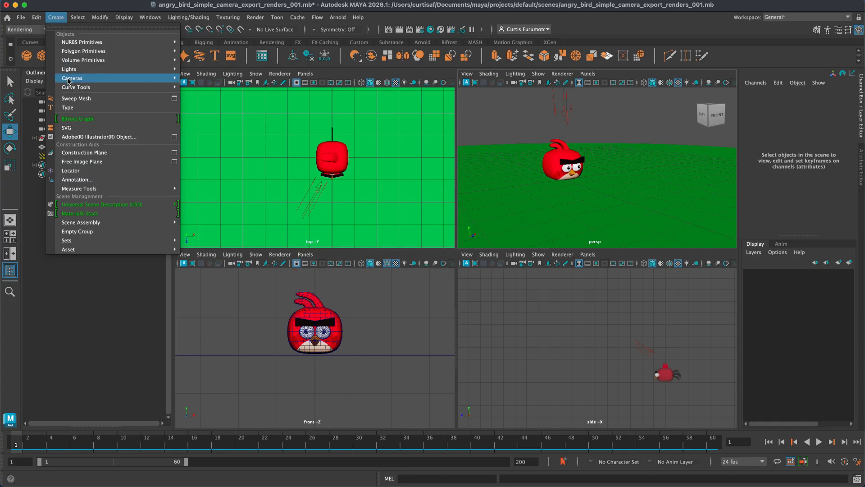
mouse_move(71, 80)
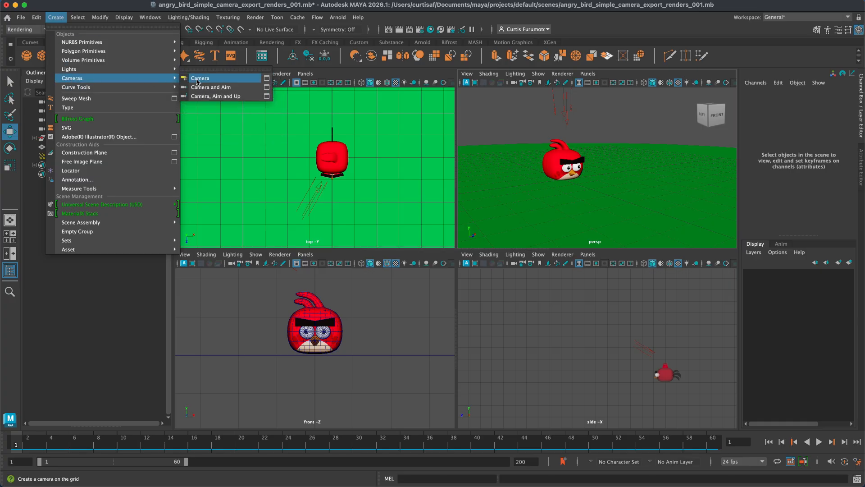
left_click(222, 80)
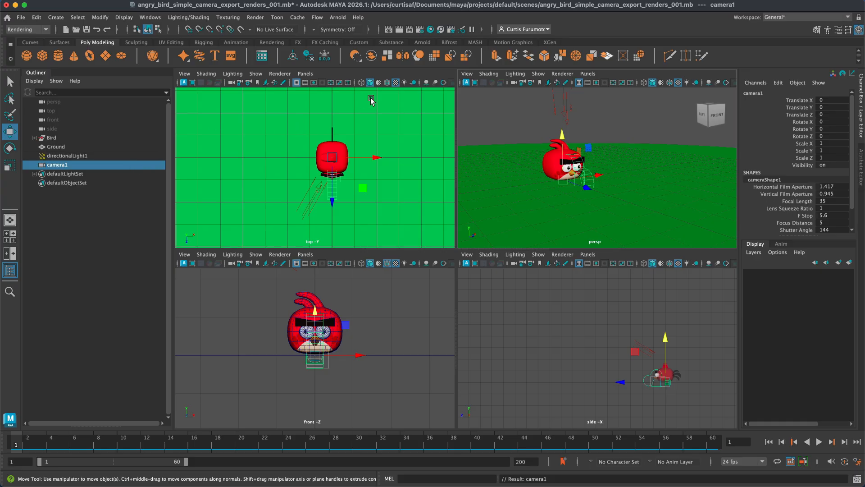
left_click(587, 73)
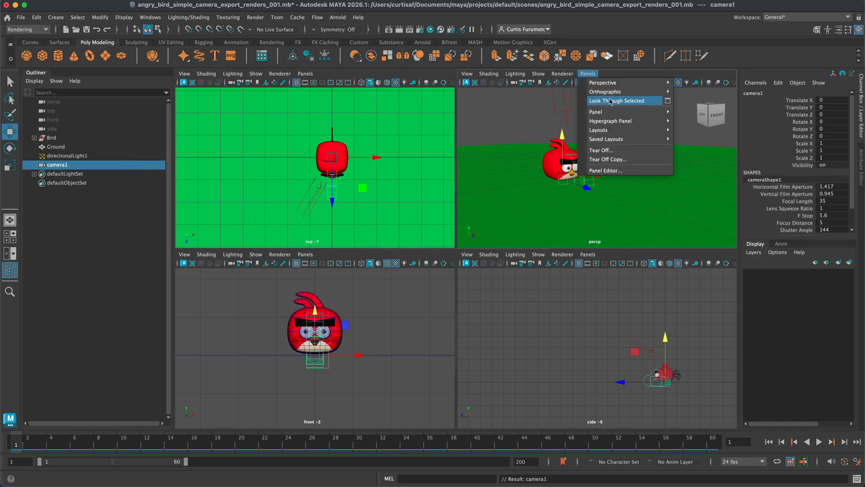
mouse_move(623, 86)
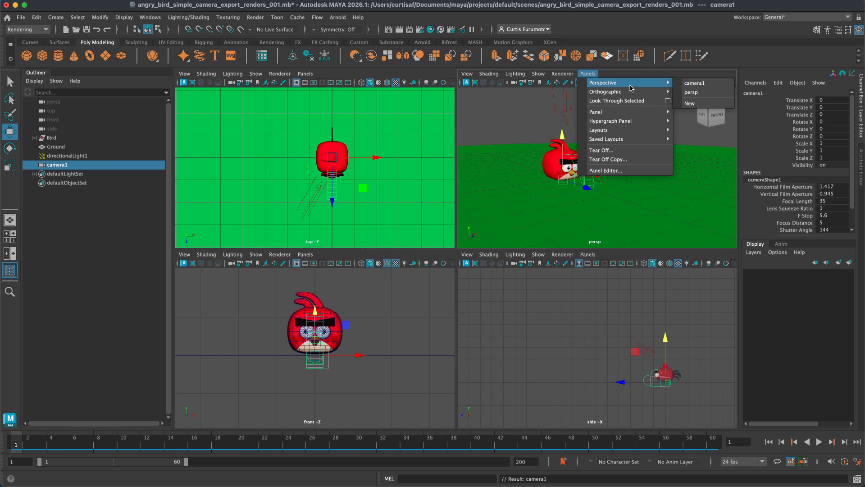
left_click(711, 84)
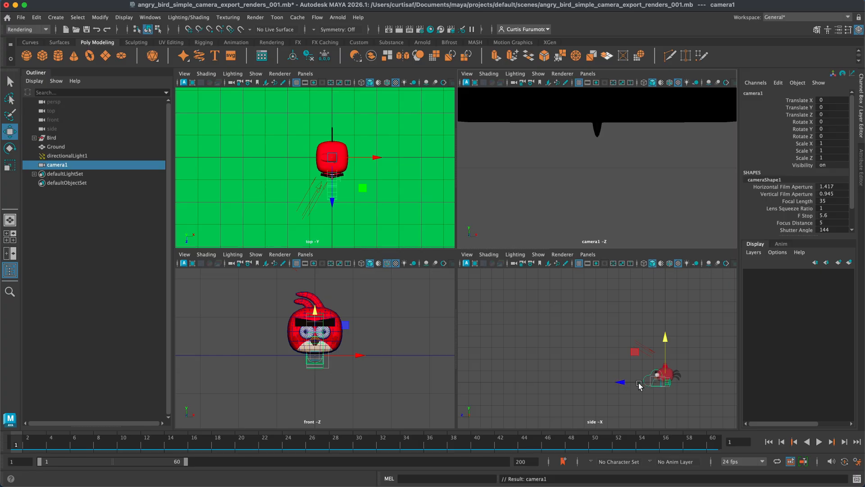
Step: Move the camera back in front of the bird to about Z 6.5 and raise it to about Y 0.5
left_click_drag(623, 383, 546, 382)
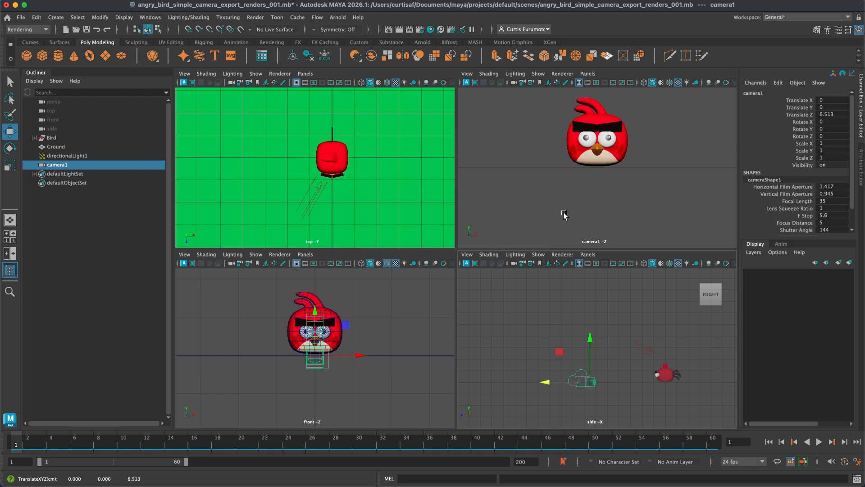
left_click(589, 341)
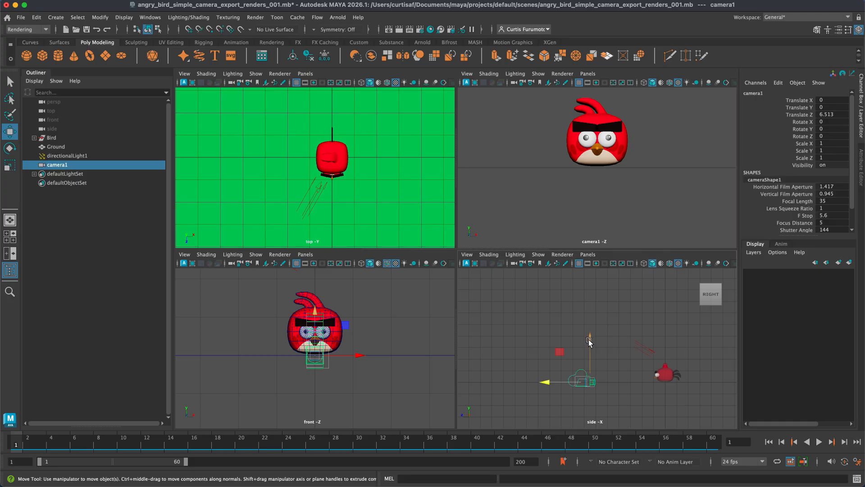
left_click_drag(589, 341, 591, 334)
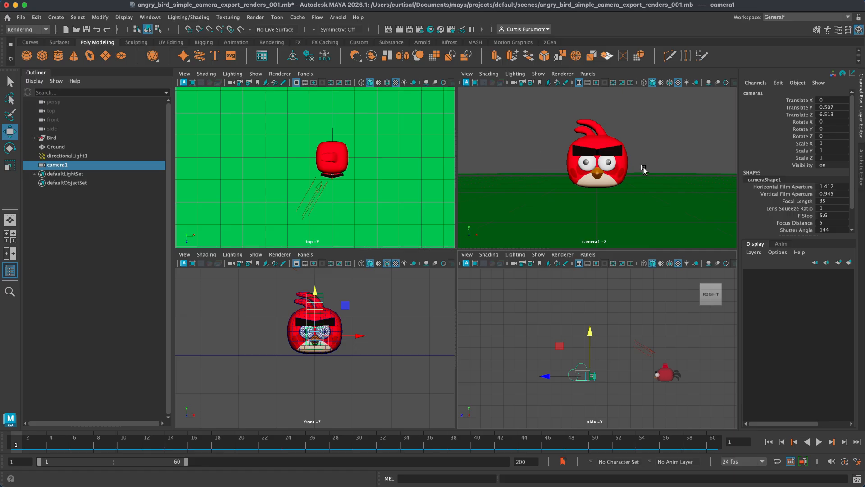
Step: Turn on the Resolution Gate for the camera view
left_click(466, 74)
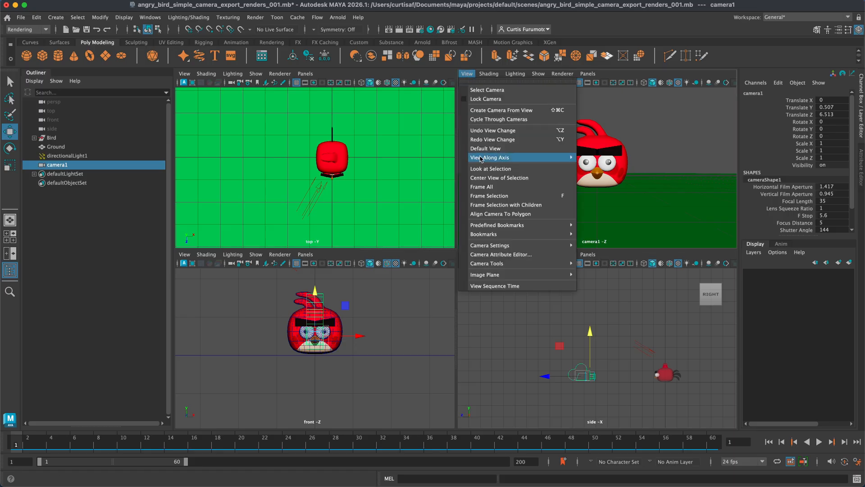
mouse_move(491, 234)
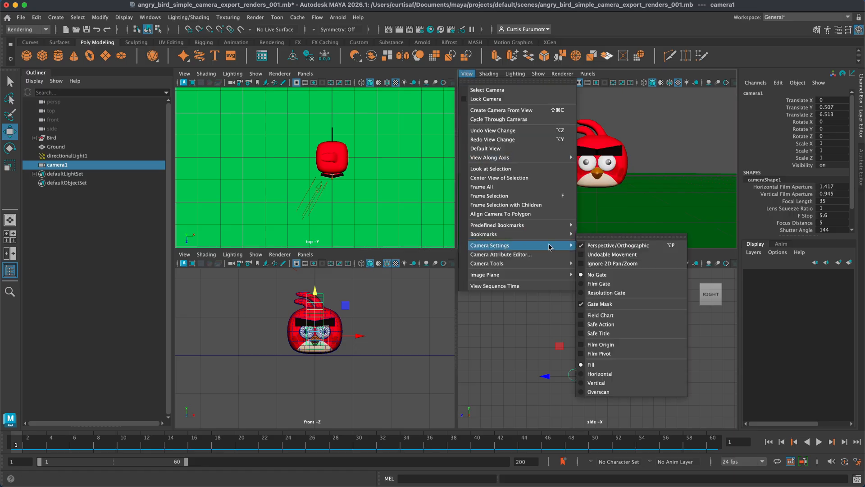
left_click(629, 294)
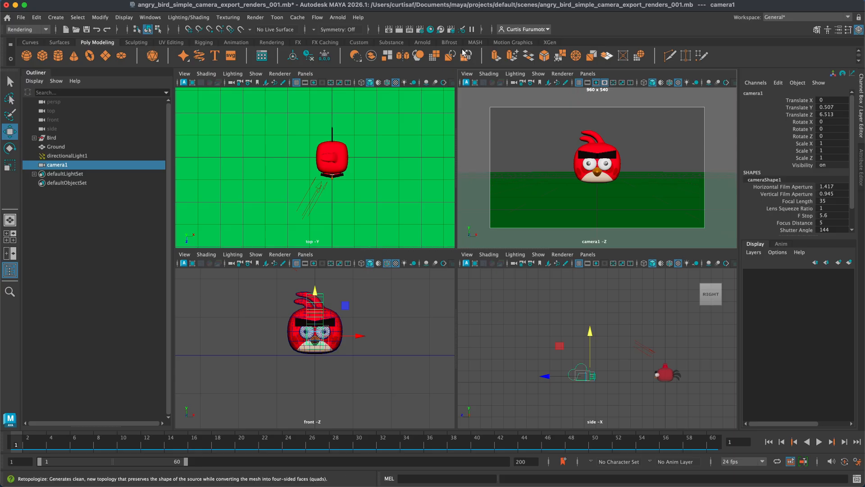
Step: Set the render image size to the HD_1080 preset and close the render settings
left_click(420, 33)
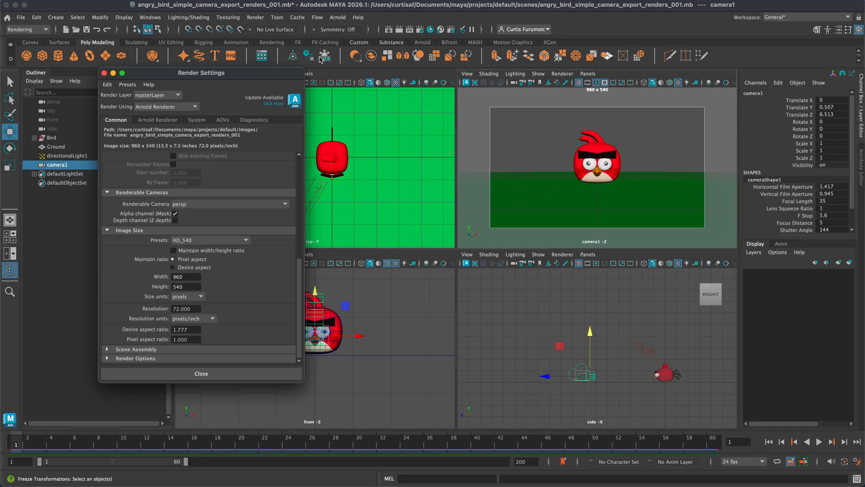
left_click_drag(275, 73, 419, 58)
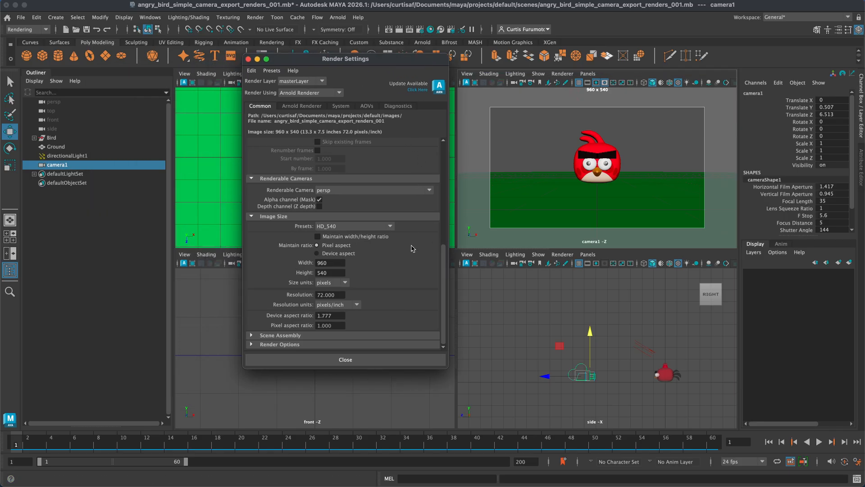
scroll(393, 257, "up", 10)
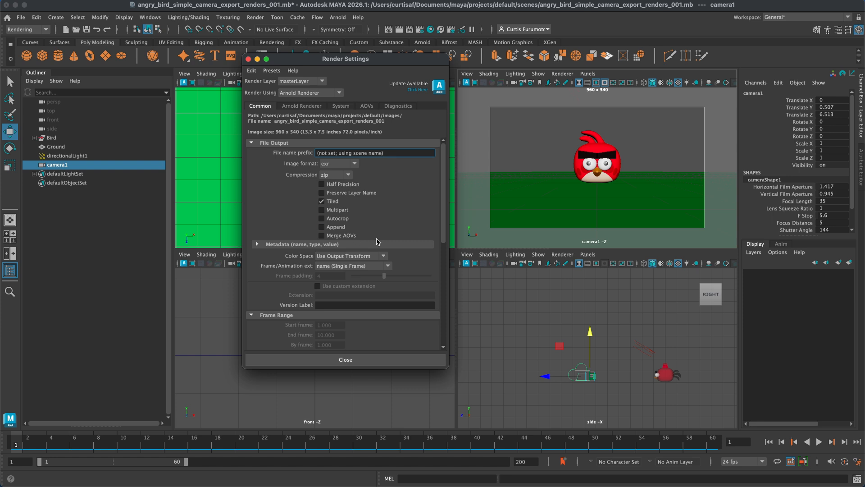
scroll(377, 241, "down", 15)
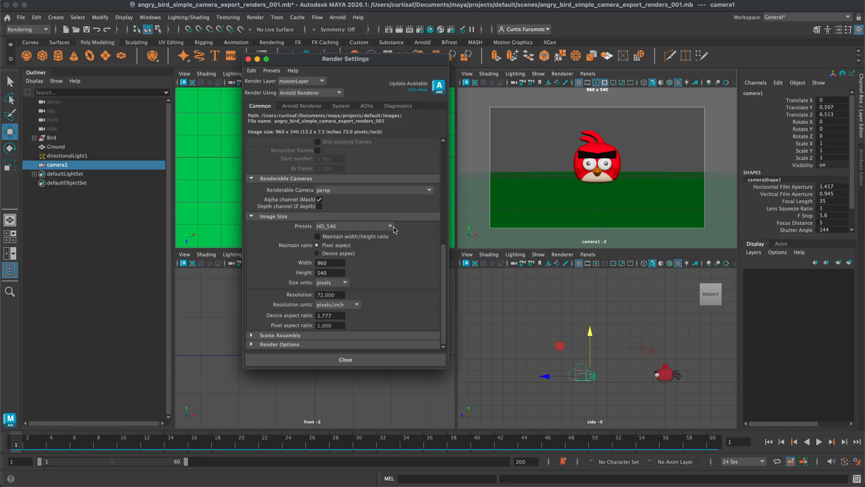
left_click(391, 227)
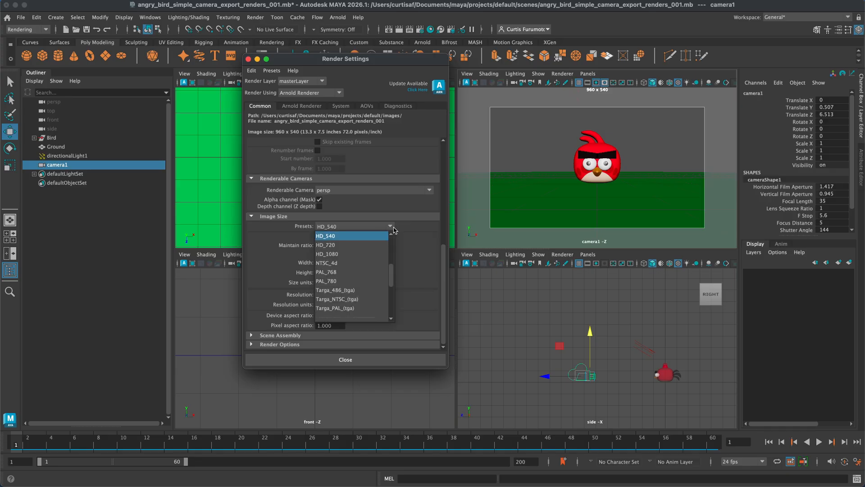
left_click(378, 254)
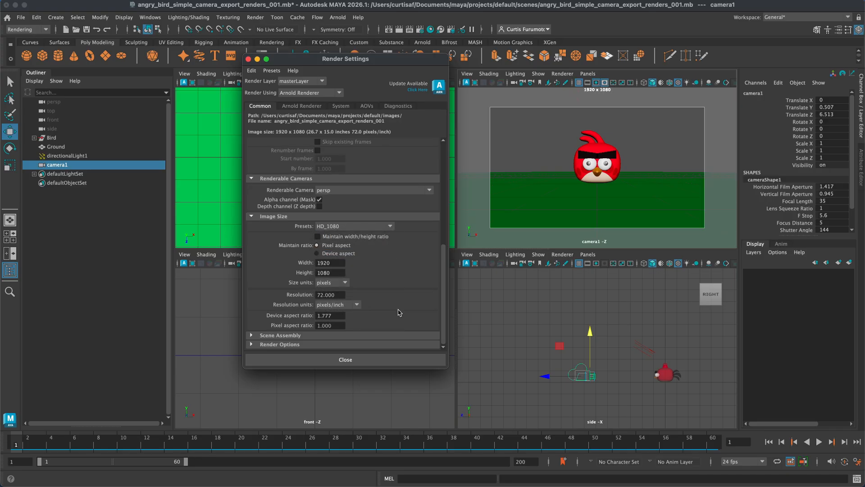
left_click(371, 363)
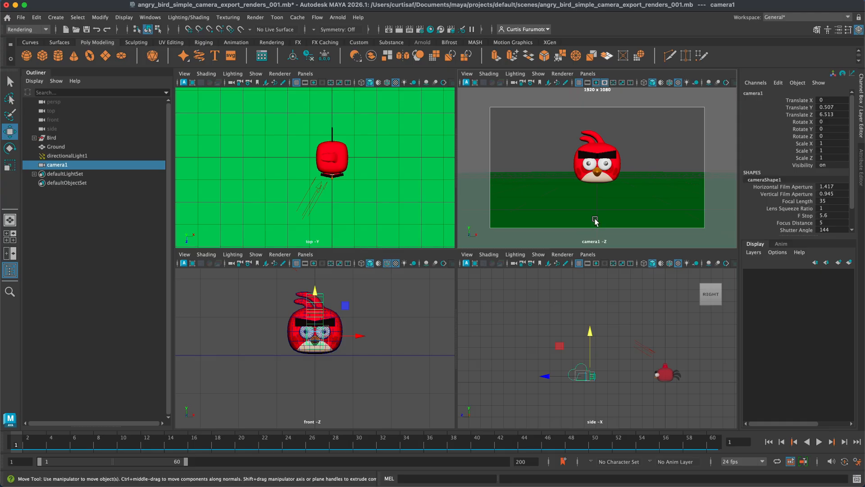
Step: Reposition the camera at frame 39 to about Y 1.25 and Z 10.02 so the jumping bird fits inside the gate
left_click(628, 329)
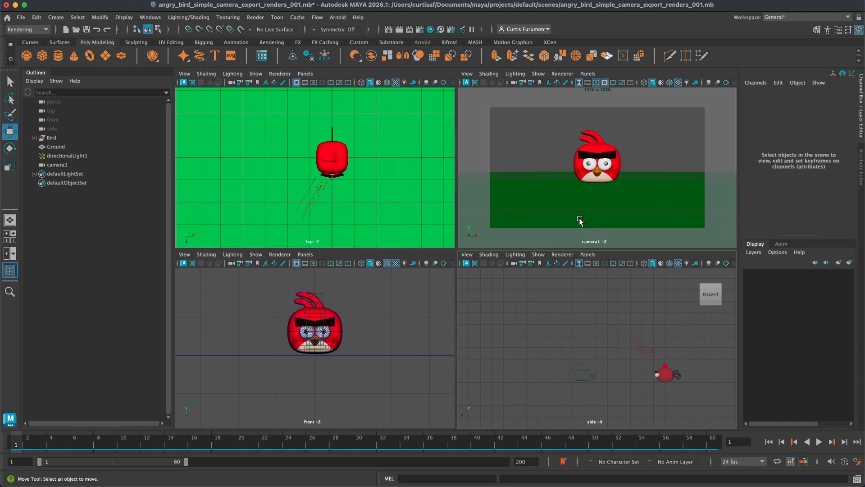
left_click(548, 150)
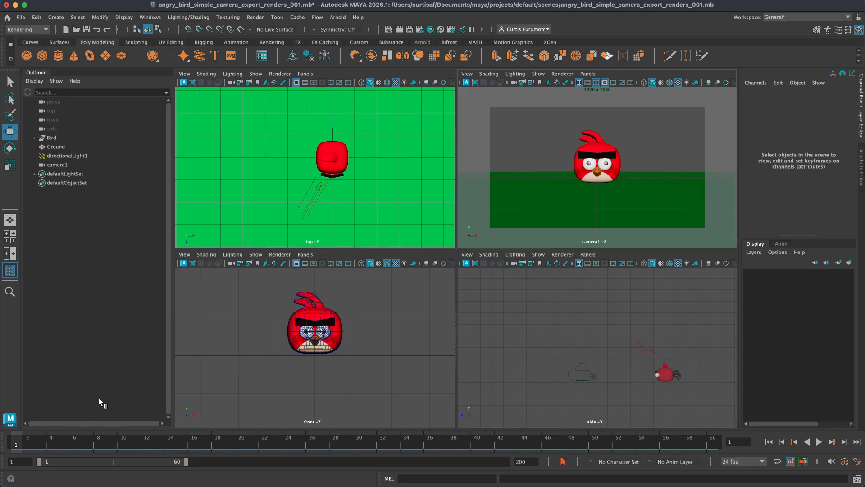
mouse_move(20, 441)
left_mouse_down()
mouse_move(286, 448)
mouse_move(310, 461)
mouse_move(498, 452)
left_mouse_up()
left_click_drag(541, 453, 463, 446)
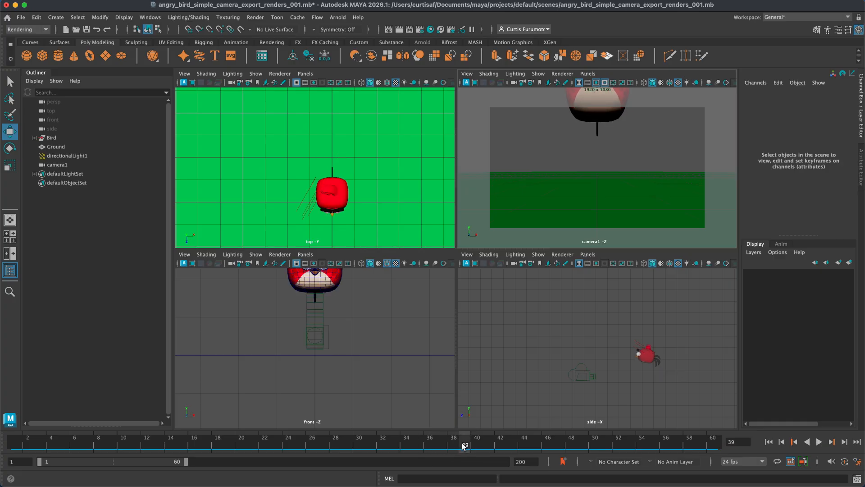
left_click(586, 372)
left_click_drag(544, 383, 508, 380)
left_click_drag(554, 341, 557, 324)
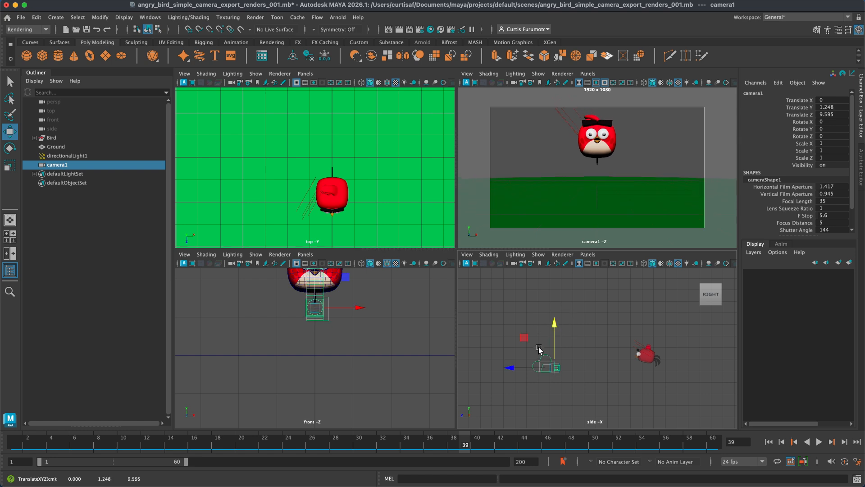
left_click_drag(509, 368, 497, 371)
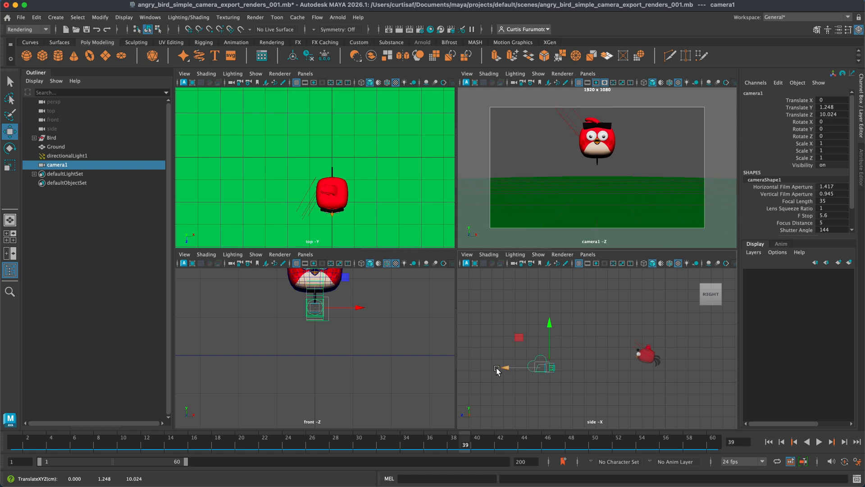
Step: Scrub the animation back to frame 1, checking the bird's framing in the camera view
left_click_drag(464, 446, 371, 445)
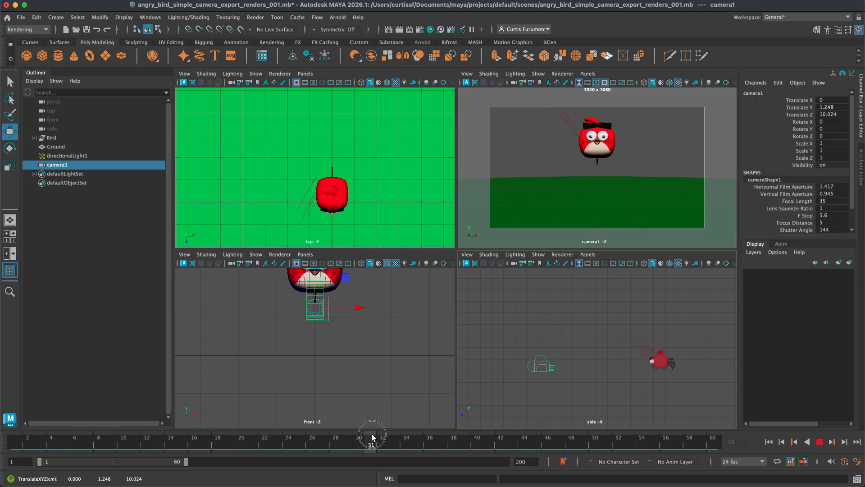
left_click(536, 168)
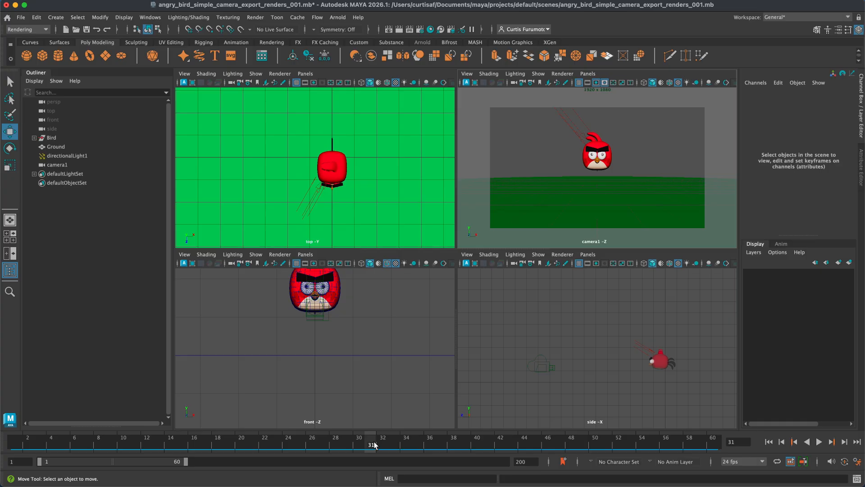
left_click_drag(374, 443, 18, 429)
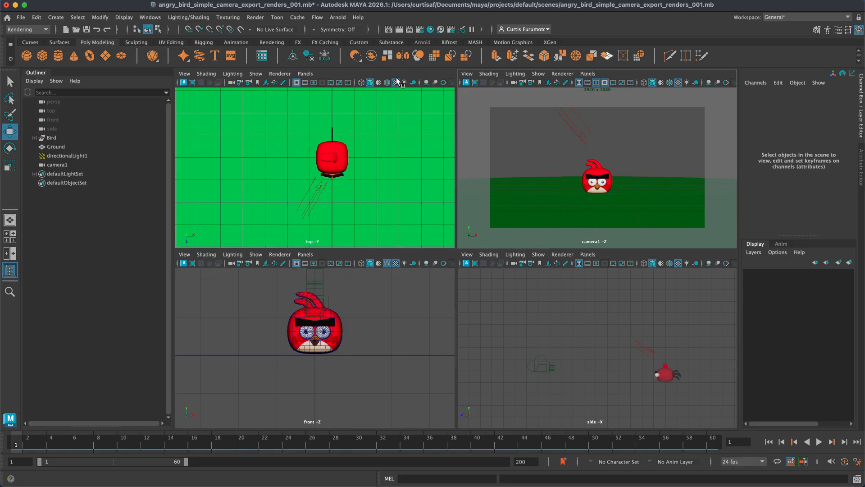
Step: Set the image format to jpeg in the render settings' file output
left_click(417, 32)
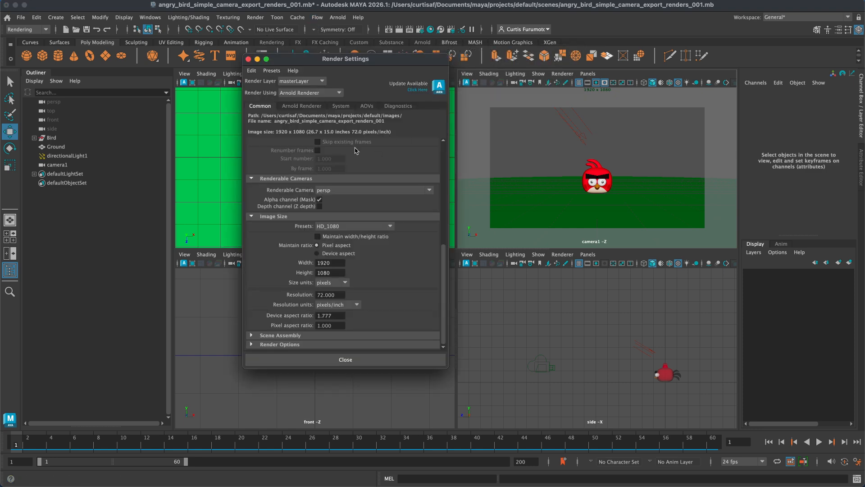
scroll(363, 178, "up", 3)
scroll(361, 172, "up", 5)
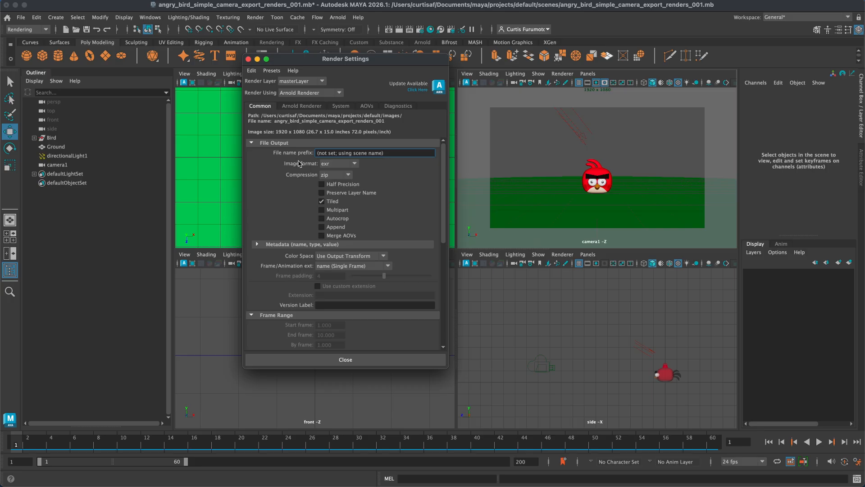
left_click(355, 164)
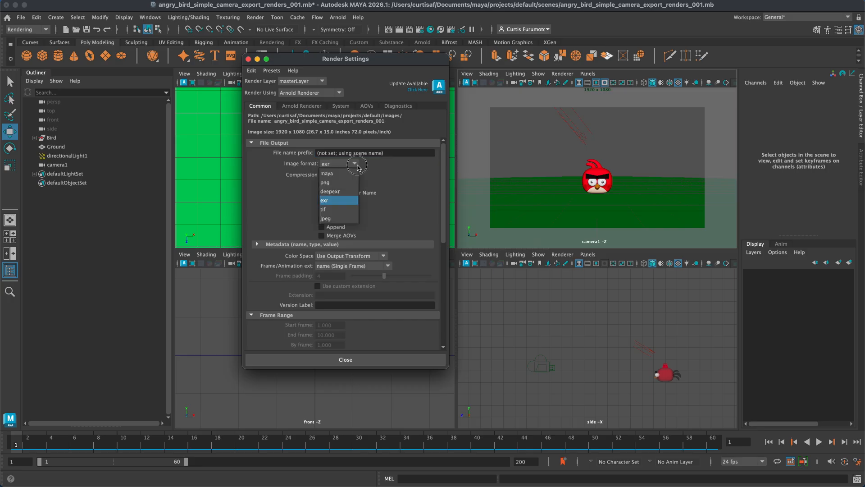
left_click(347, 219)
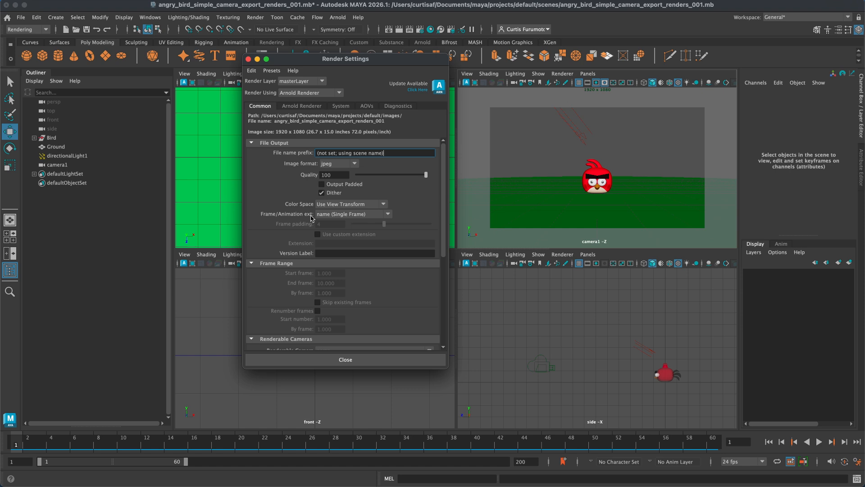
Step: Set the frame/animation extension to name#.ext in the render settings
left_click(388, 214)
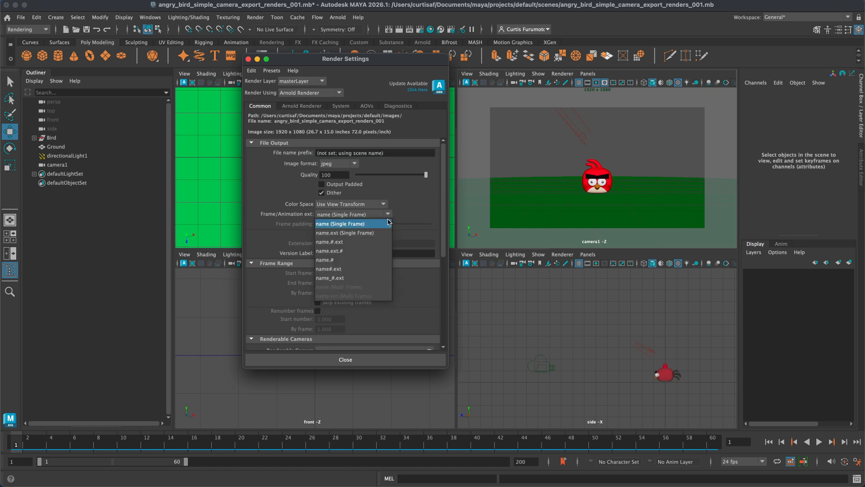
left_click(372, 273)
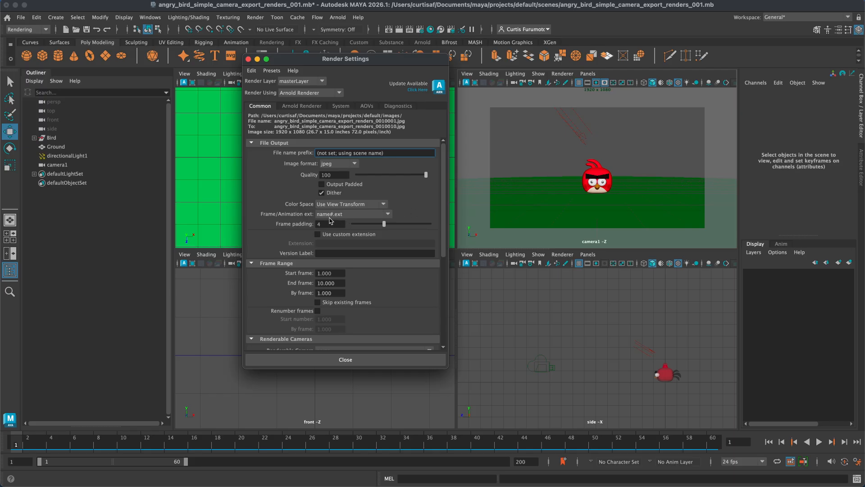
left_click_drag(334, 224, 305, 222)
Step: Set the end frame of the render's frame range to 60
left_click_drag(445, 203, 440, 227)
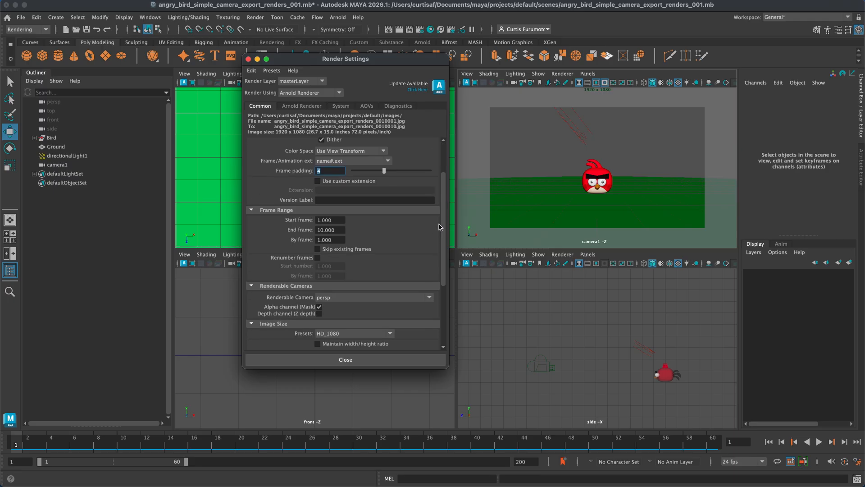
left_click(332, 220)
key("Tab")
type("60")
Step: Set the renderable camera to camera1
scroll(431, 276, "down", 3)
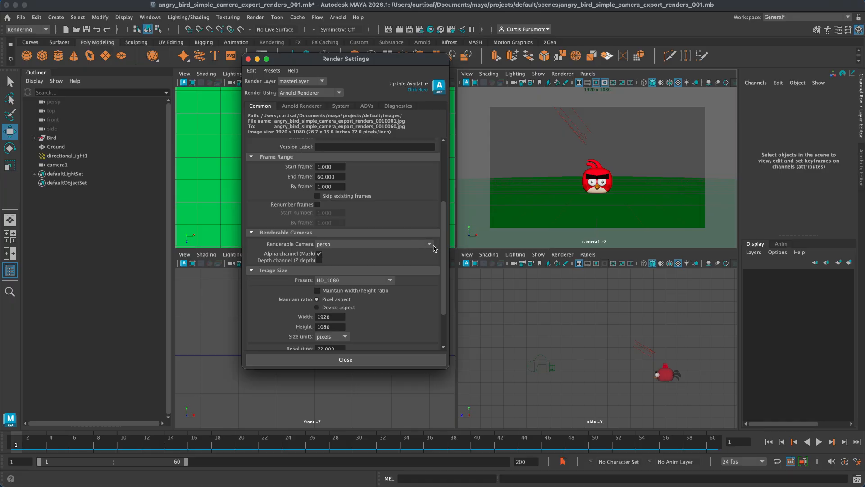
left_click(429, 245)
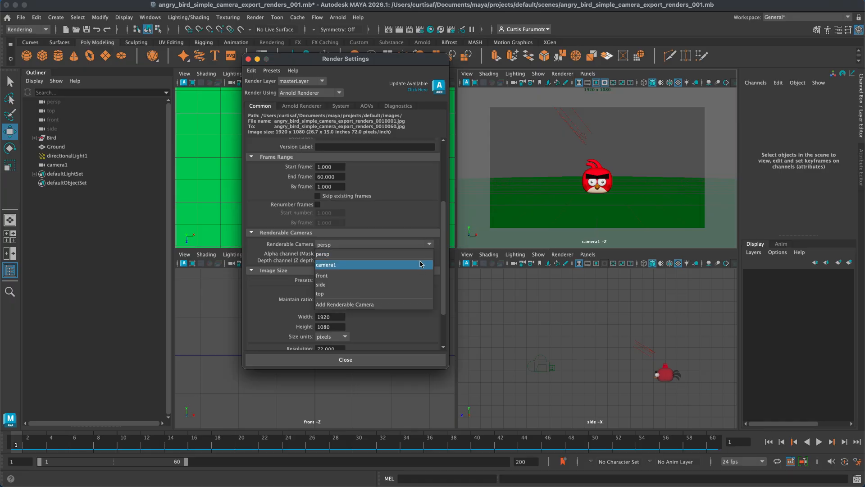
left_click(420, 264)
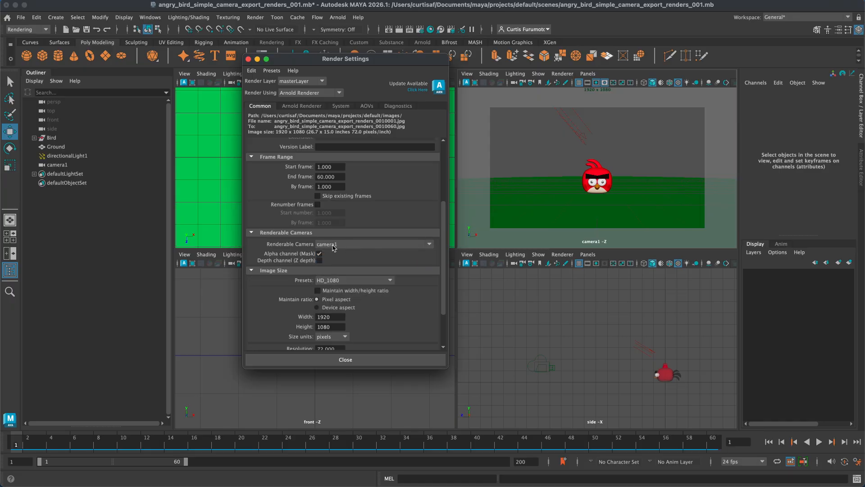
Step: Review the file output, frame padding, frame range, camera and image size settings, and close the render settings
left_click_drag(442, 244, 441, 271)
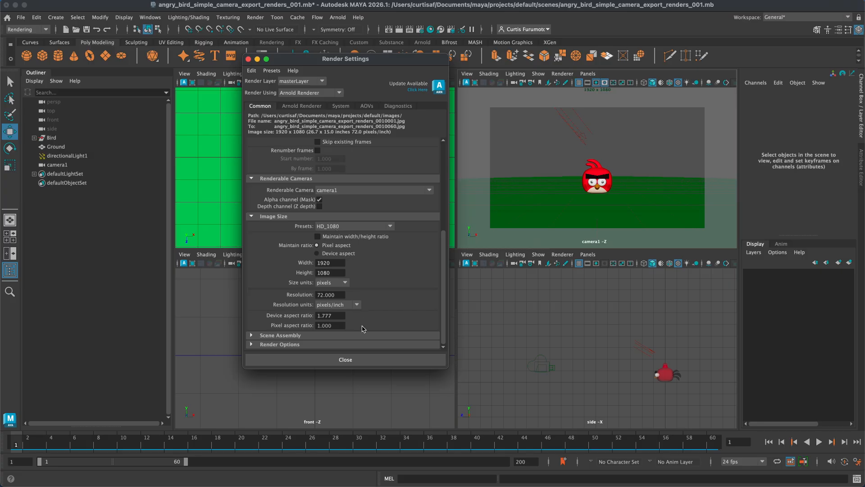
scroll(382, 318, "up", 5)
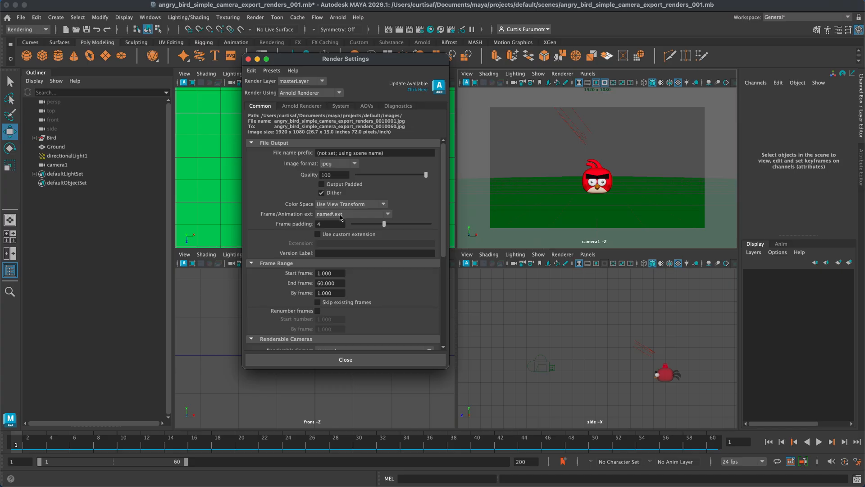
left_click(331, 226)
scroll(395, 245, "down", 3)
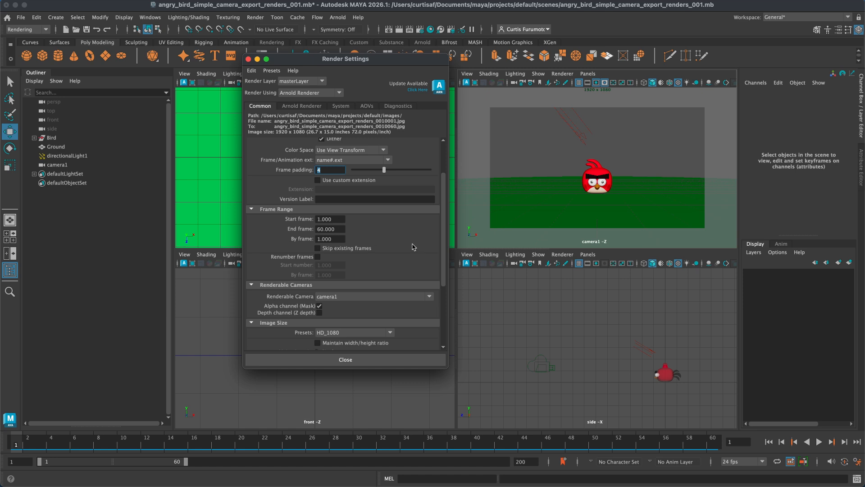
scroll(414, 247, "down", 6)
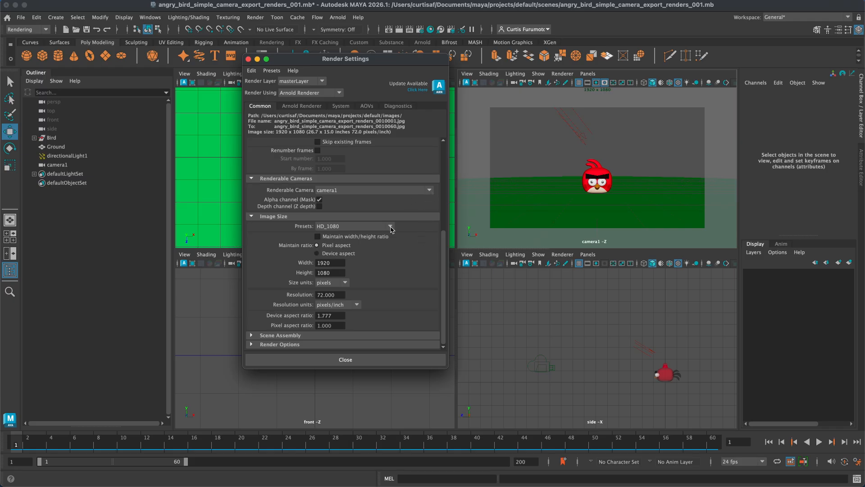
left_click(365, 360)
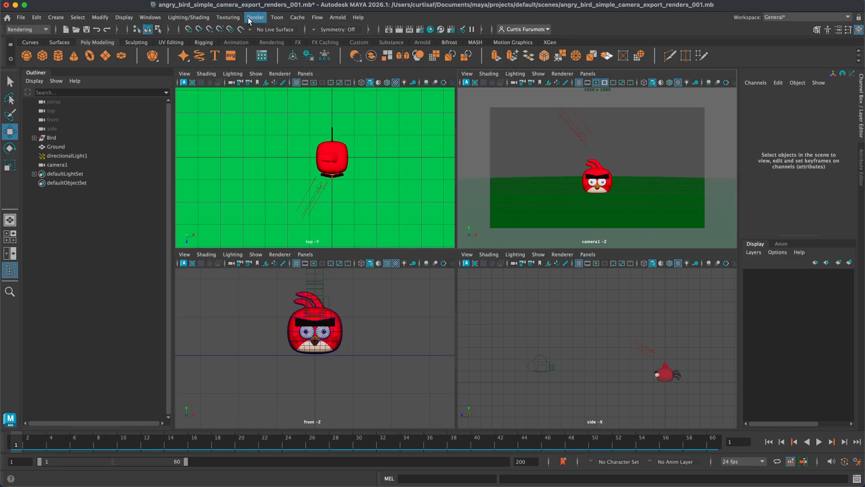
left_click(26, 29)
left_click(33, 40)
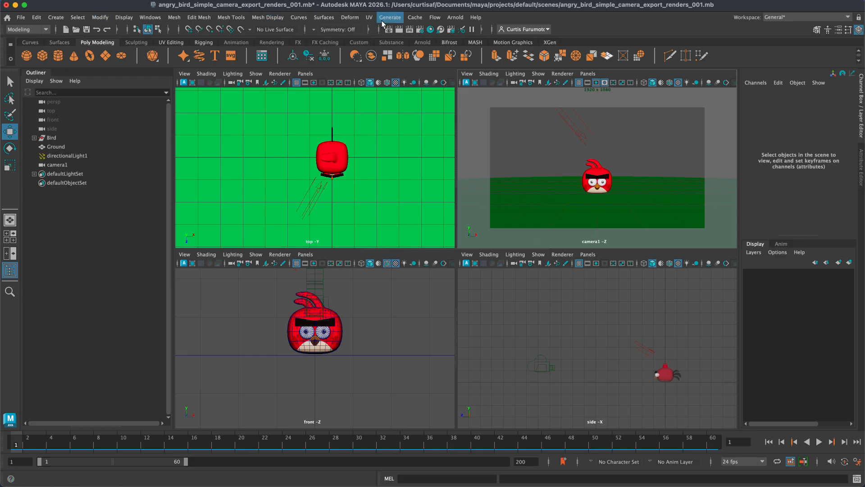
left_click(37, 30)
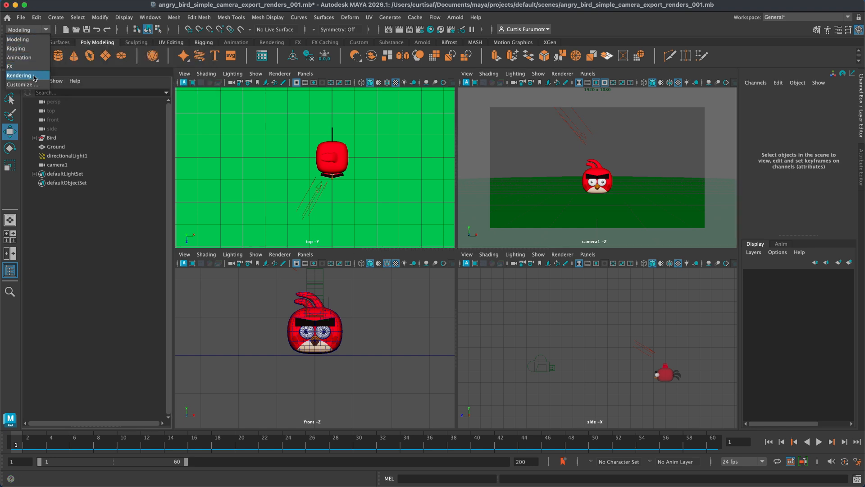
left_click(34, 76)
Step: Open the Render Sequence options, keep camera1 as the current camera, and start rendering the sequence while closing the options
left_click(254, 19)
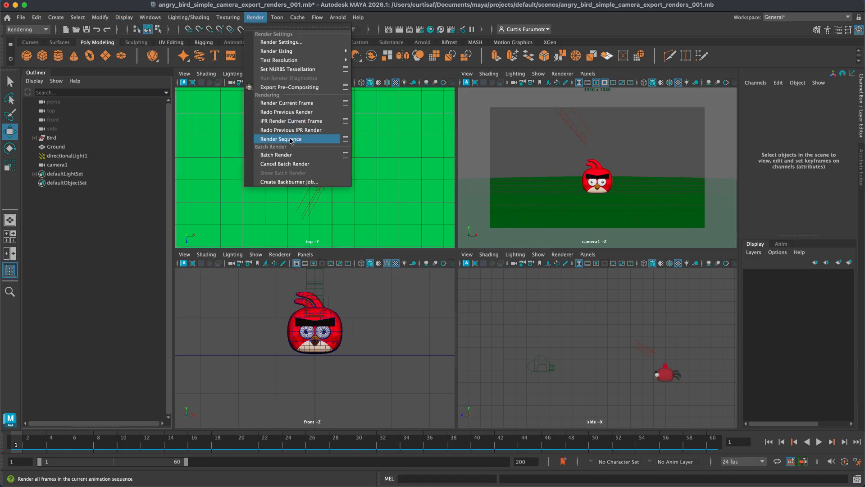
left_click(345, 139)
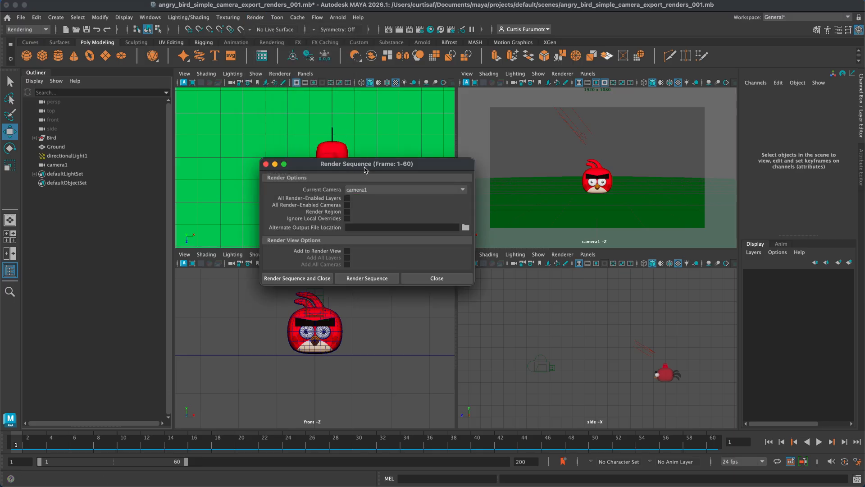
left_click_drag(365, 169, 415, 142)
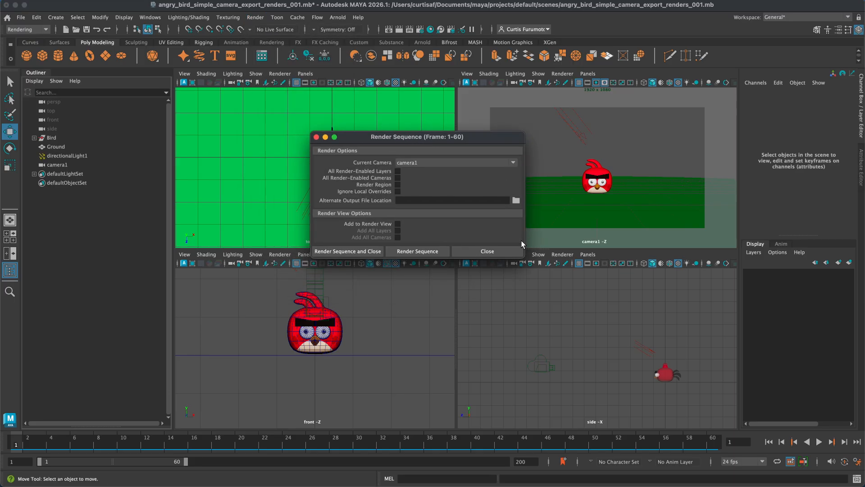
left_click_drag(523, 256, 534, 284)
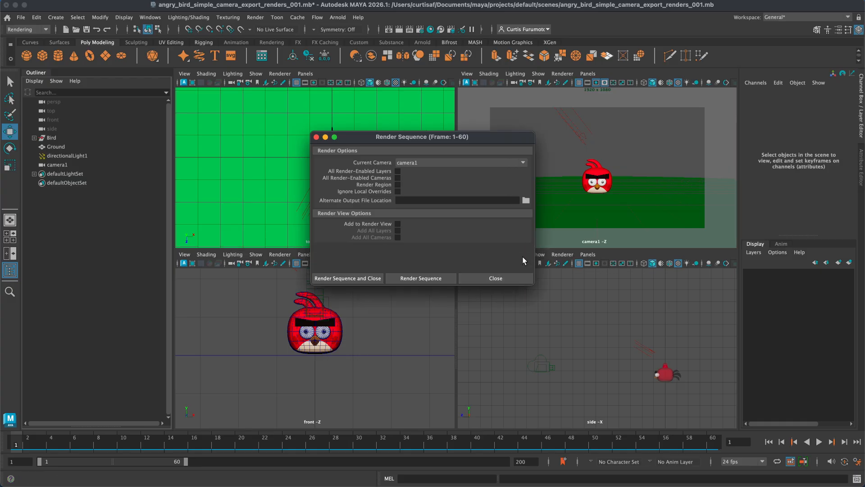
left_click(473, 164)
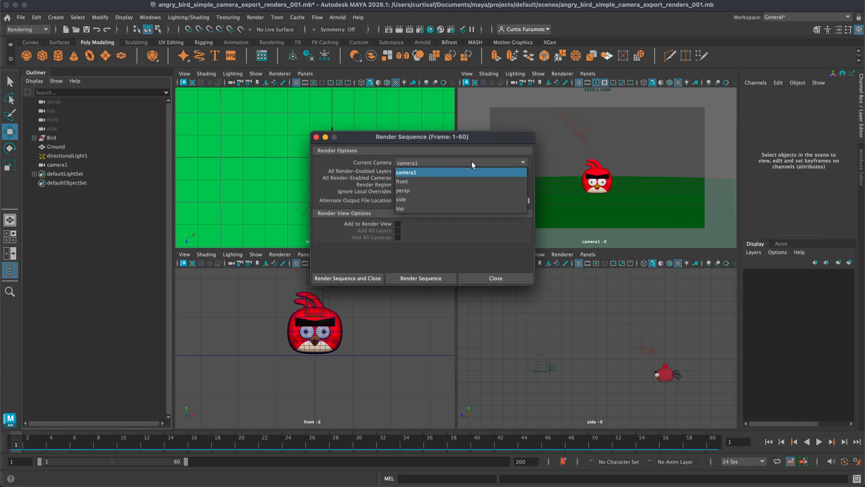
left_click(476, 260)
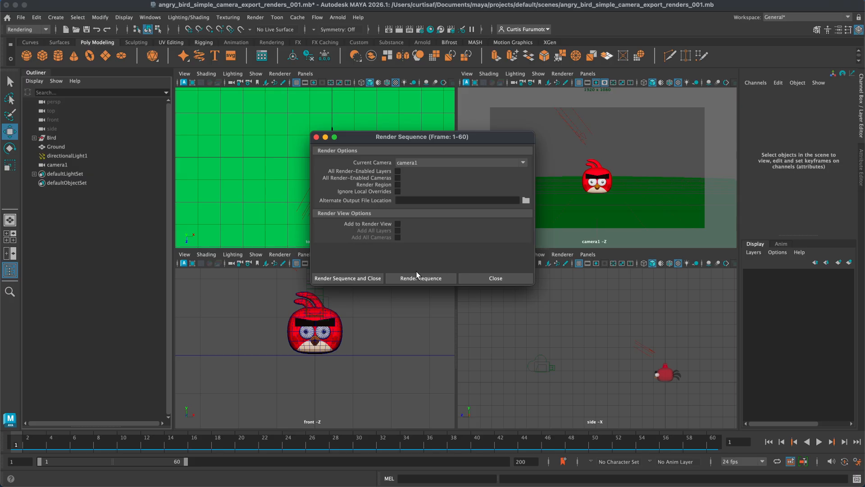
left_click(363, 278)
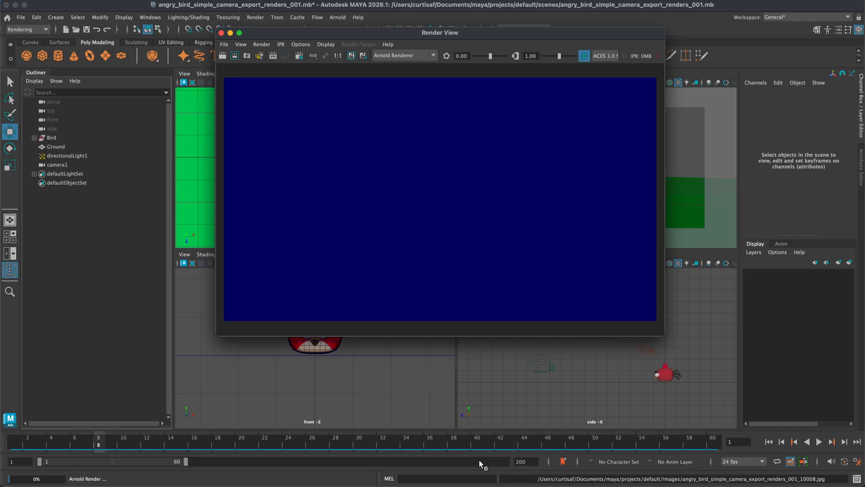
Step: Switch to Finder, open Documents/maya/projects/default/images to check the frames being written, and return to Maya's Render View
left_click_drag(341, 486, 358, 212)
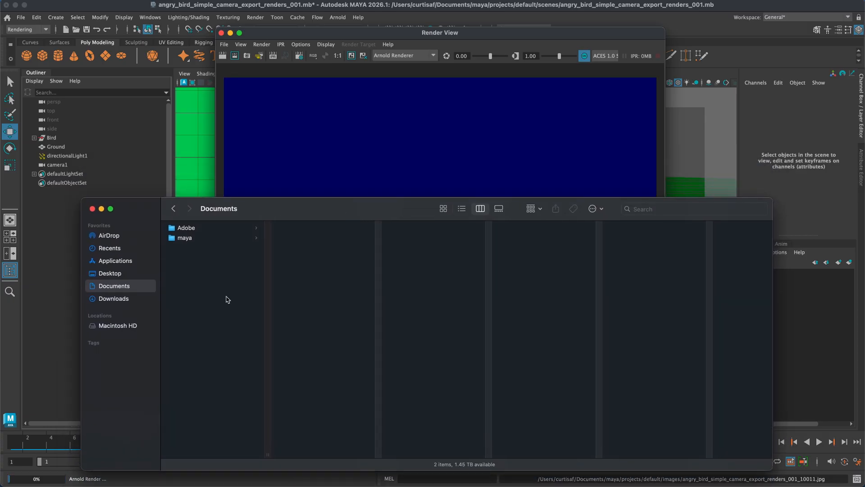
left_click(206, 237)
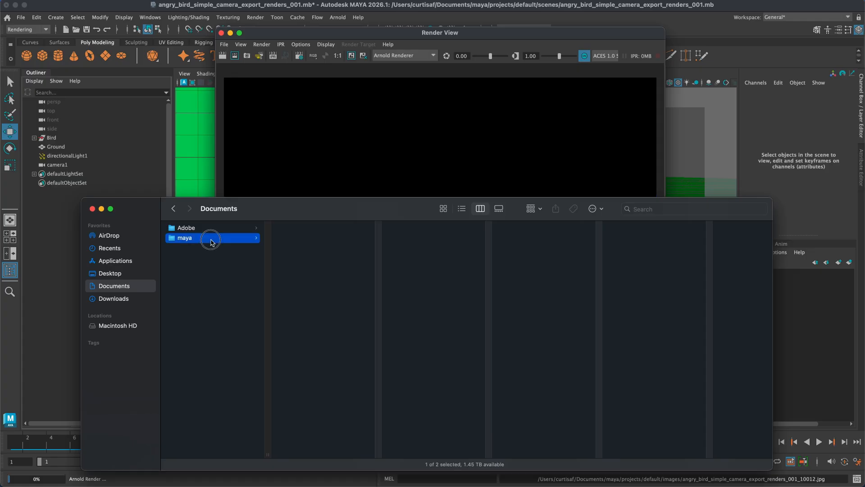
left_click(308, 230)
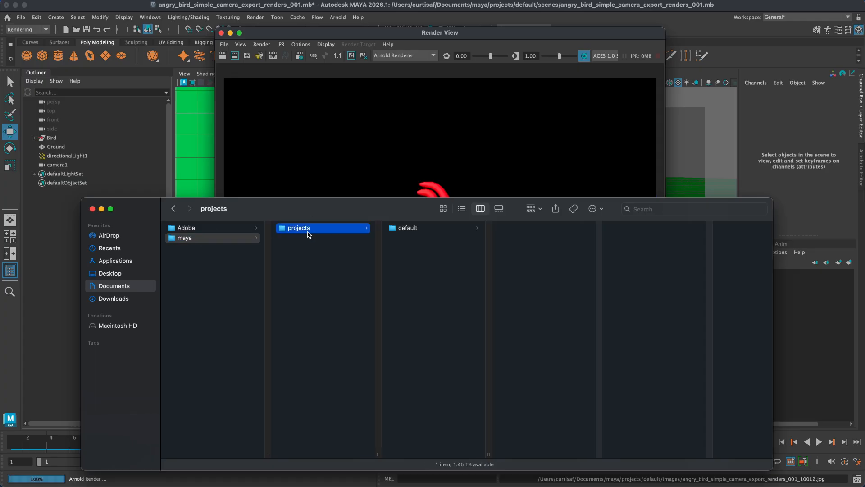
left_click(430, 229)
left_click(536, 277)
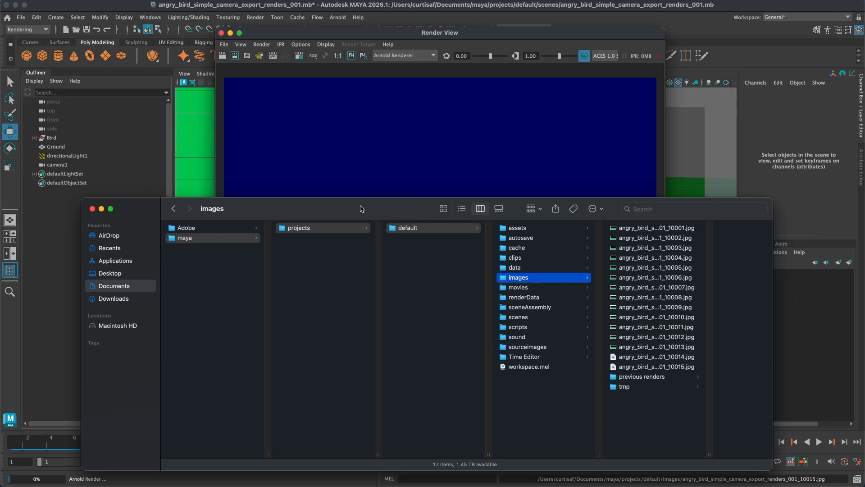
left_click_drag(363, 205, 296, 197)
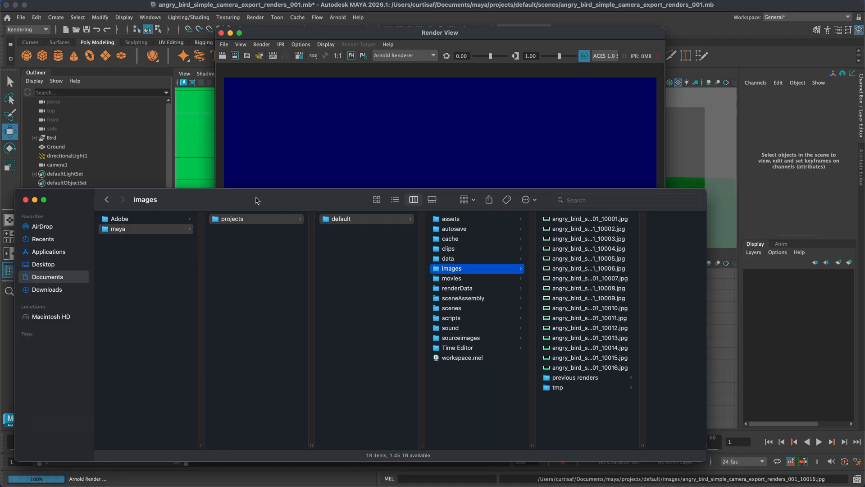
left_click_drag(256, 201, 261, 227)
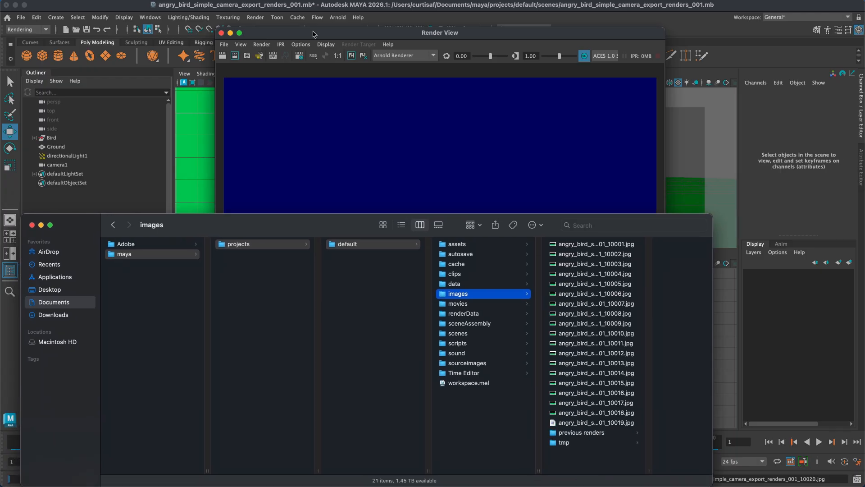
left_click(314, 34)
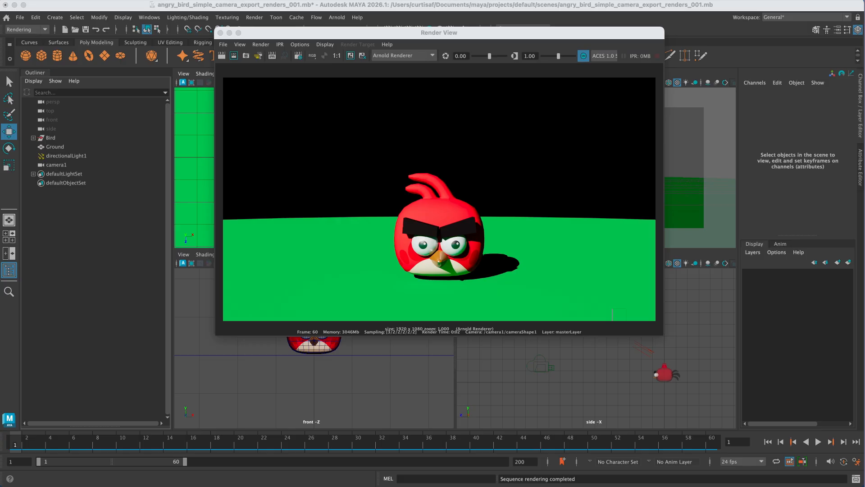
Step: Return to Finder's images folder and look through the rendered jpg frames from first to last
left_click_drag(113, 486, 131, 137)
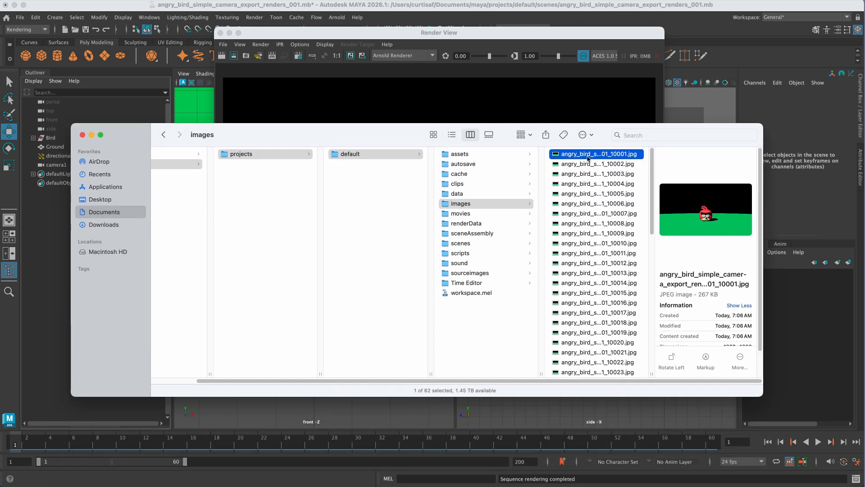
scroll(598, 278, "down", 10)
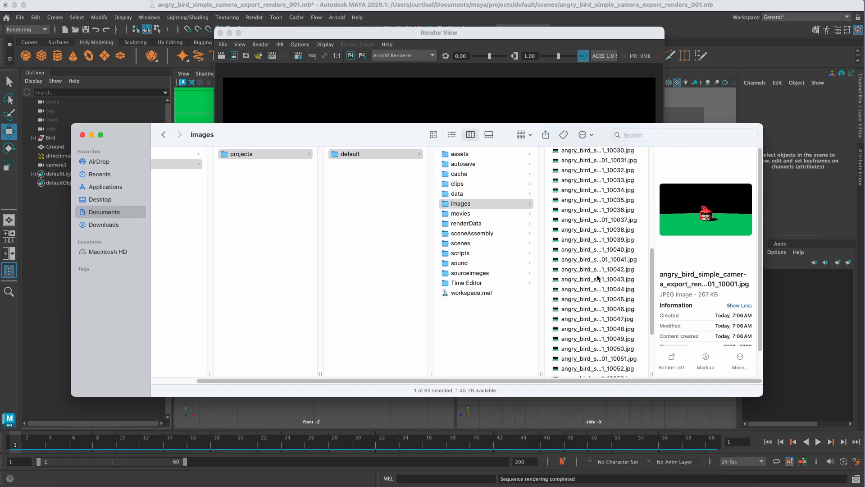
scroll(584, 206, "up", 10)
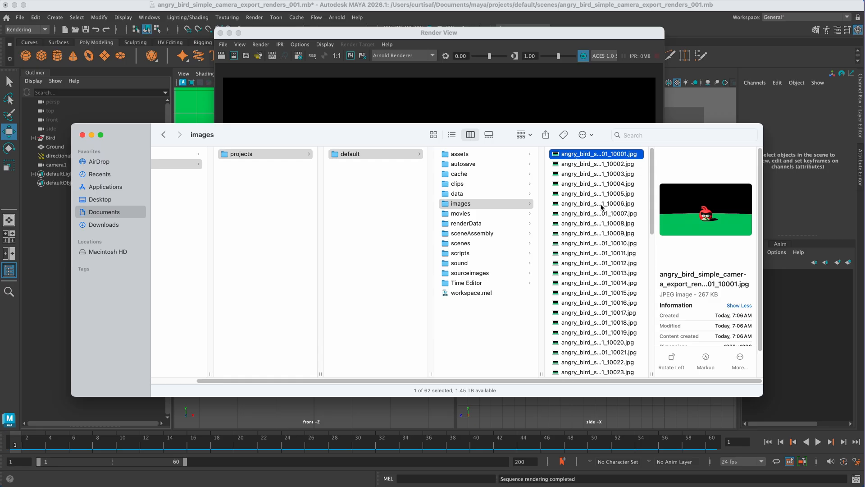
scroll(602, 205, "down", 10)
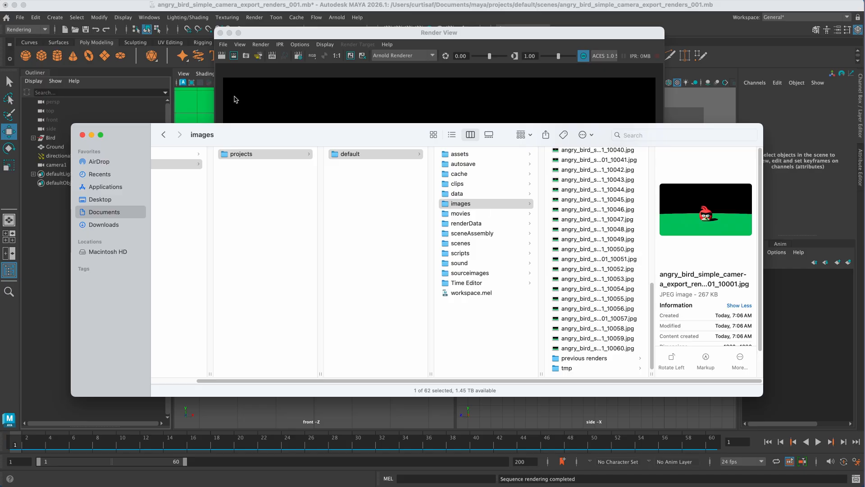
Step: Create a new folder named front_view_bird_jump inside the images folder
left_click(55, 1)
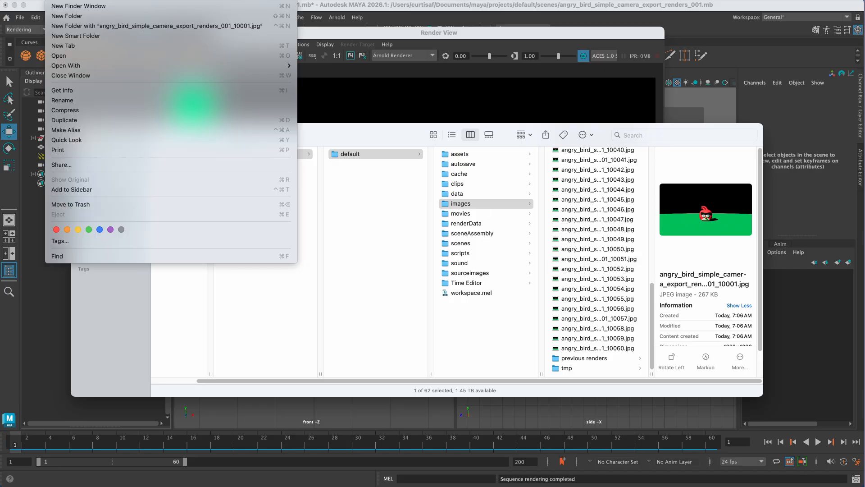
left_click(62, 17)
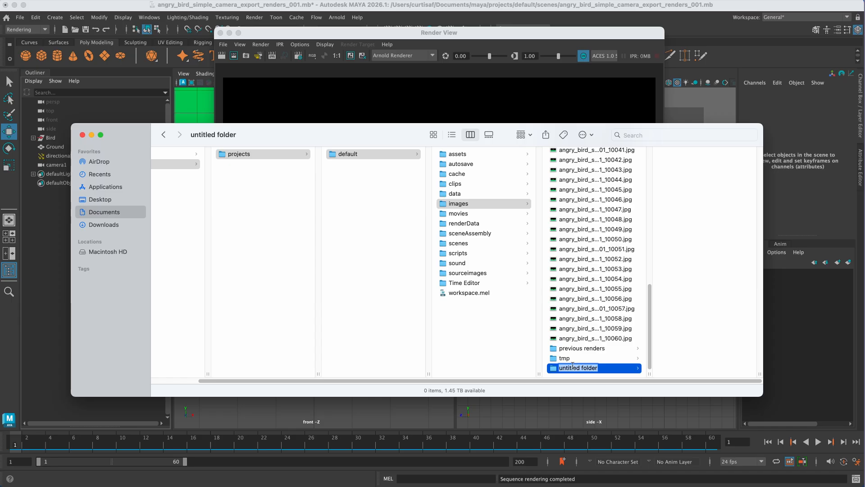
type("front_view")
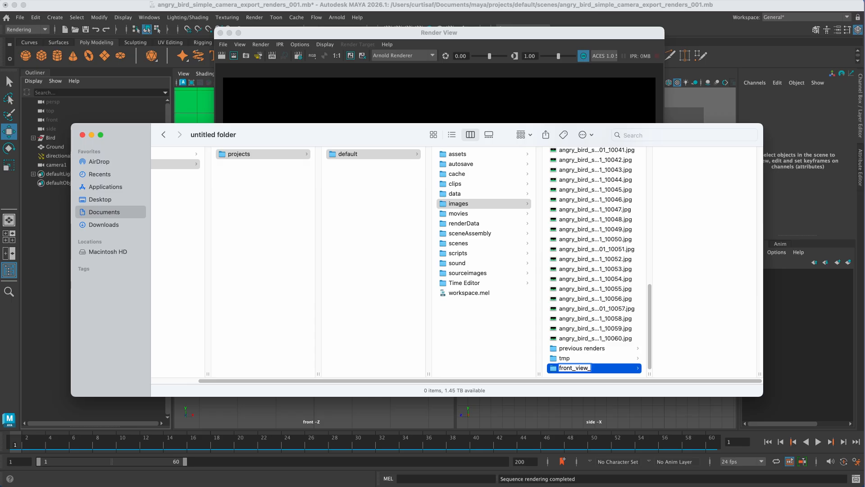
type("_bird_jump")
key("Return")
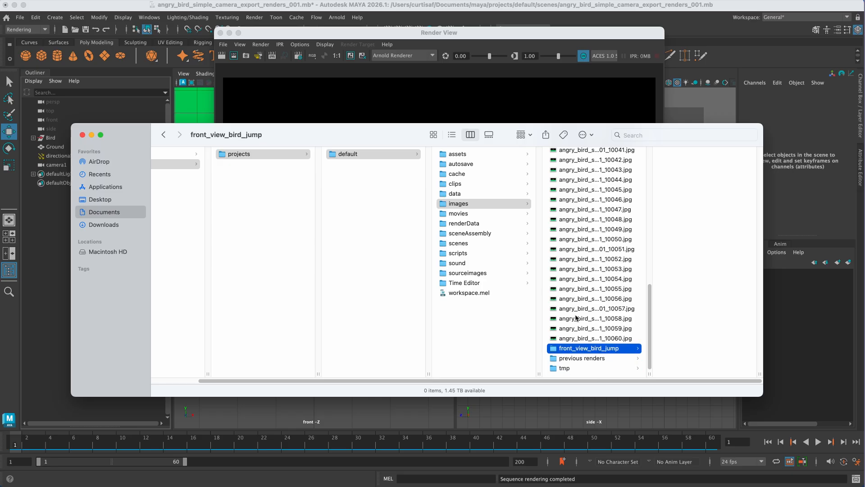
Step: Move all 60 rendered jpg frames in the images folder into the front_view_bird_jump folder and check that folder's contents
left_click(602, 338)
scroll(588, 253, "up", 10)
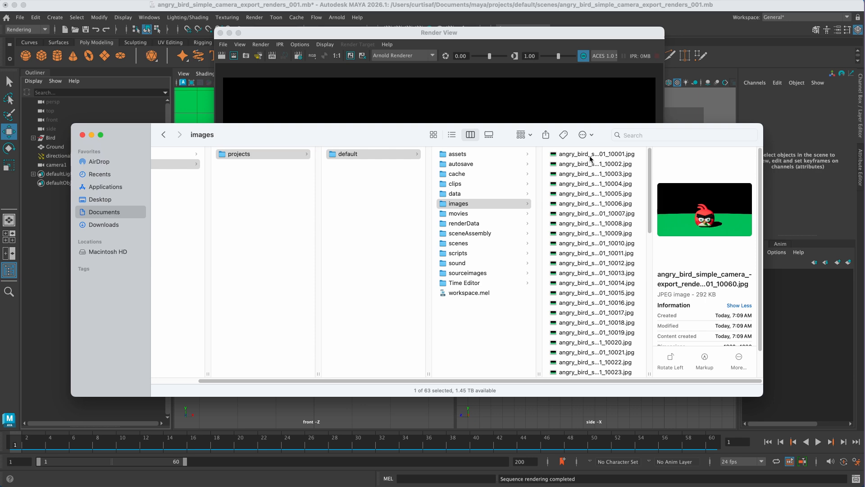
left_click(591, 158, "shift")
scroll(598, 236, "down", 8)
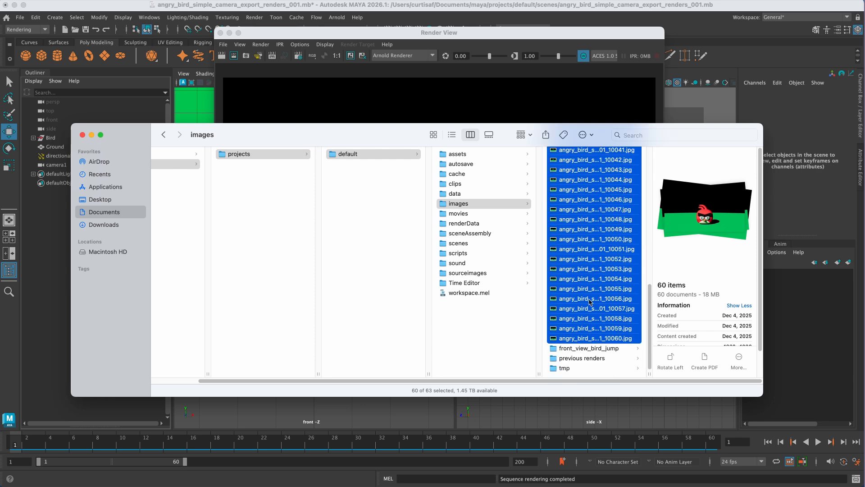
left_click_drag(603, 337, 593, 348)
left_click(597, 156)
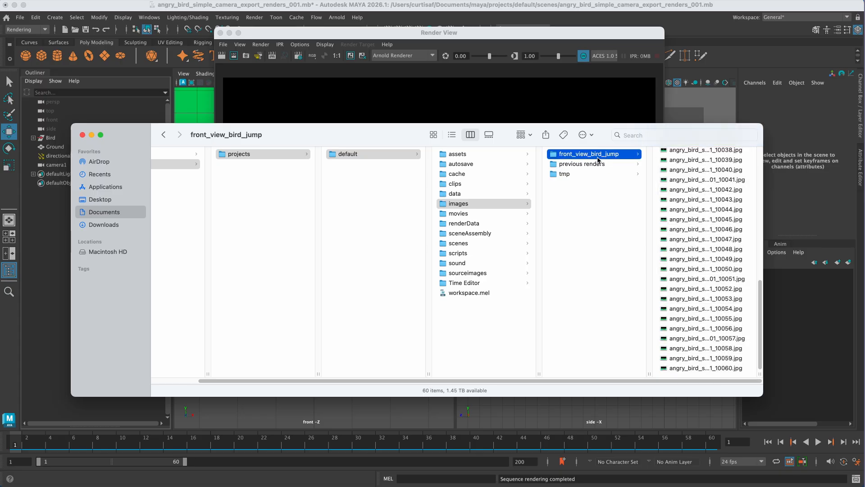
left_click(606, 205)
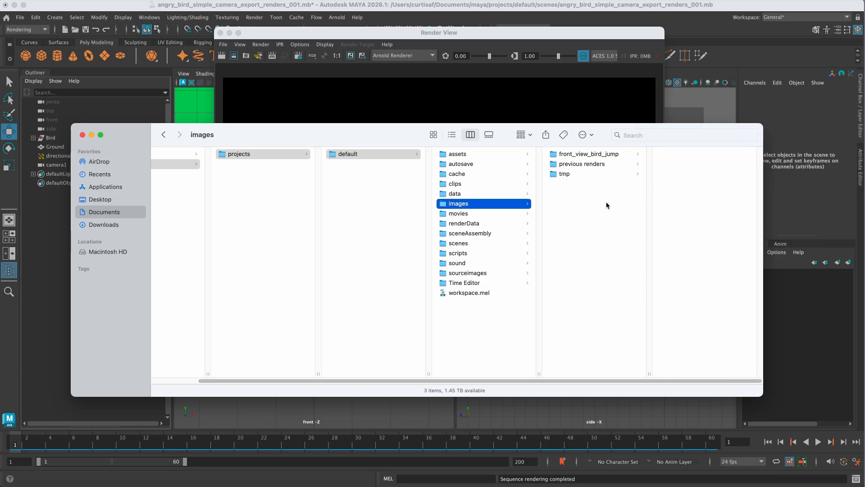
left_click(615, 156)
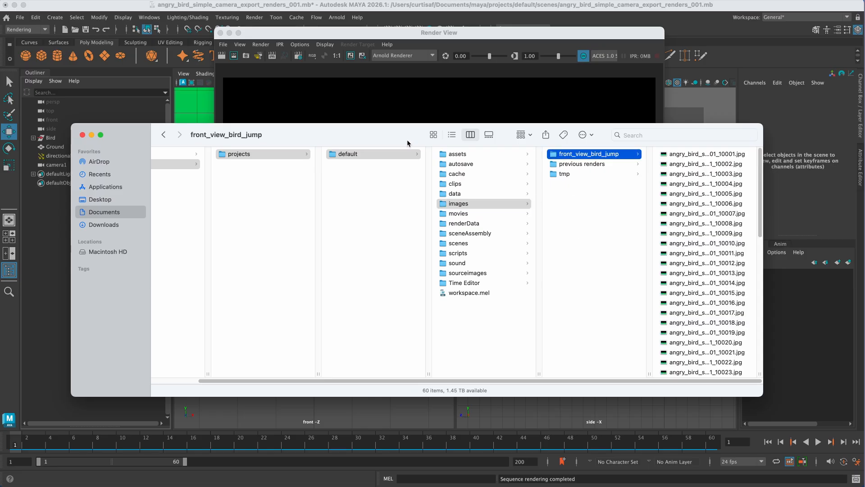
Step: Move the Finder window out of the way, switch back to Maya, and close the Render View
left_click_drag(399, 136, 386, 426)
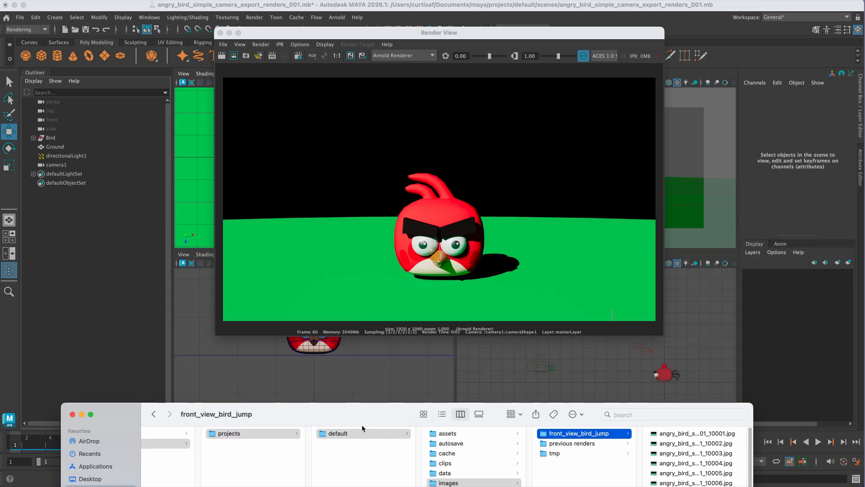
key("super+Tab")
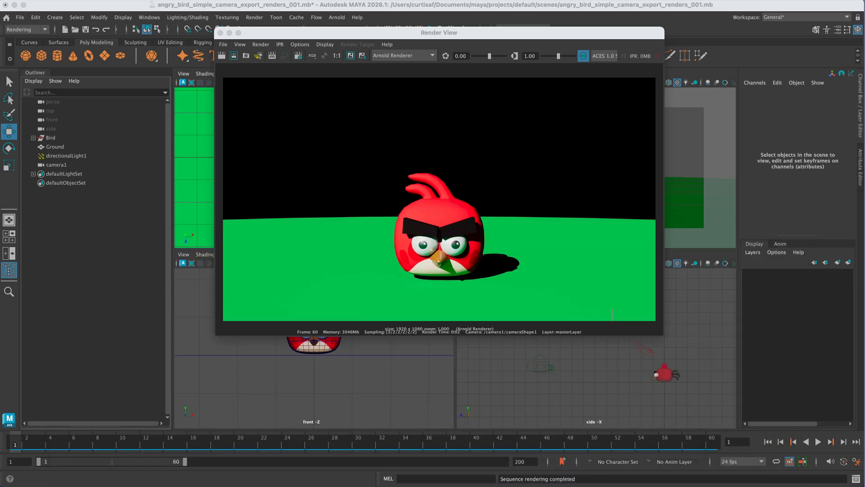
left_click(220, 33)
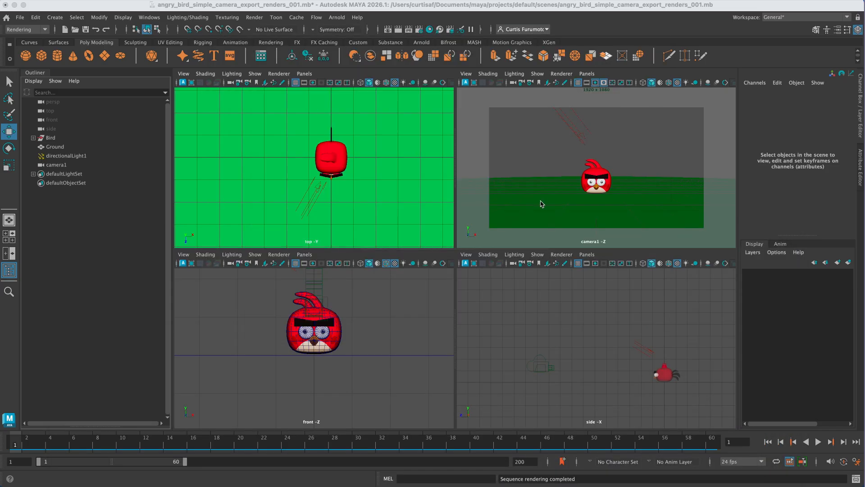
Step: Rename camera1 as static_front
left_click(67, 165)
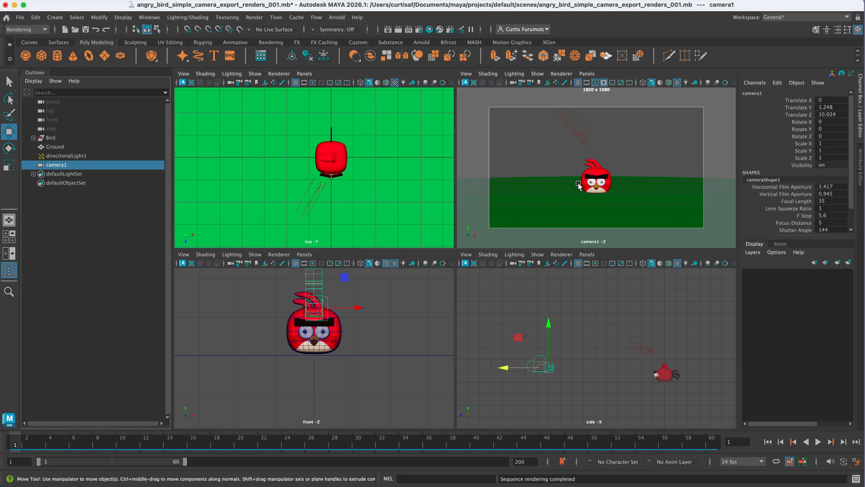
double_click(752, 93)
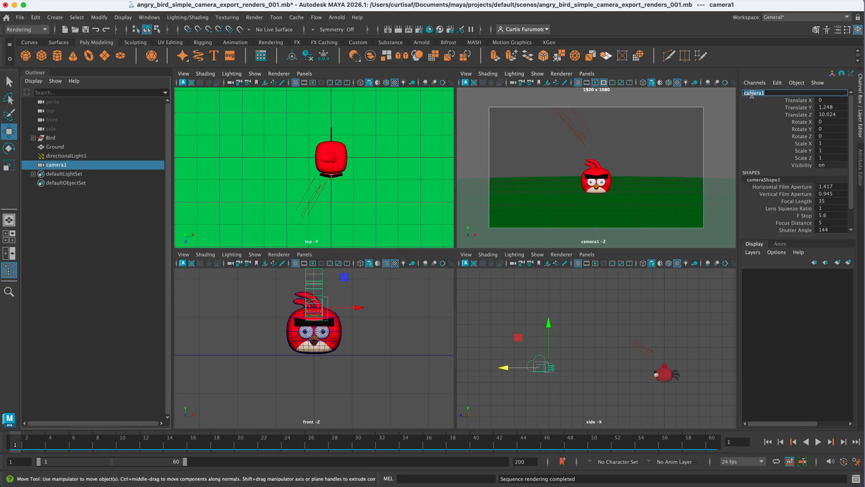
type("static_front")
key("Return")
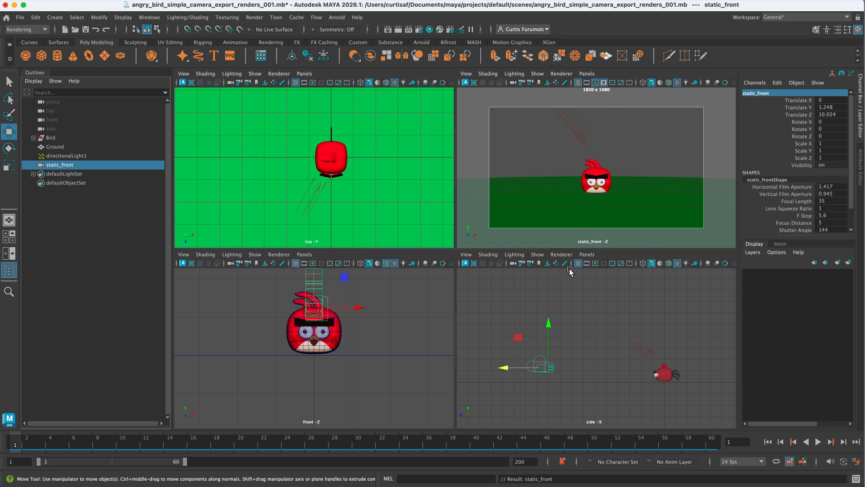
Step: Create a new basic camera and name it side_pan
left_click(55, 17)
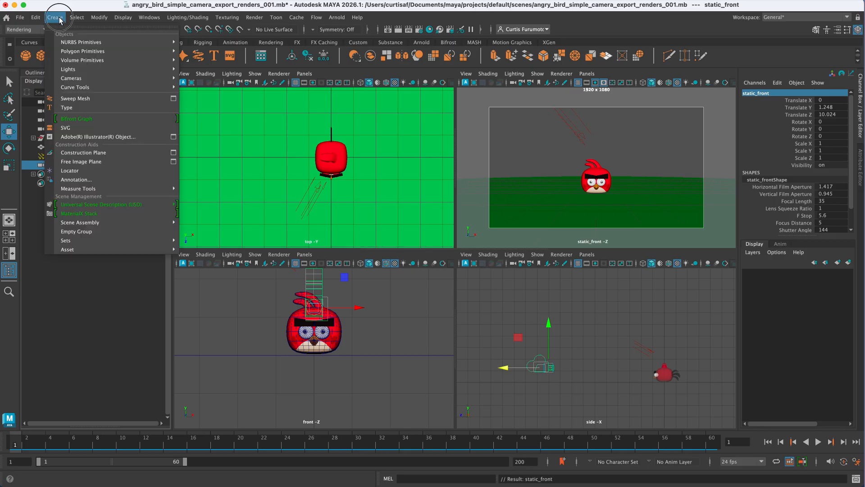
mouse_move(68, 79)
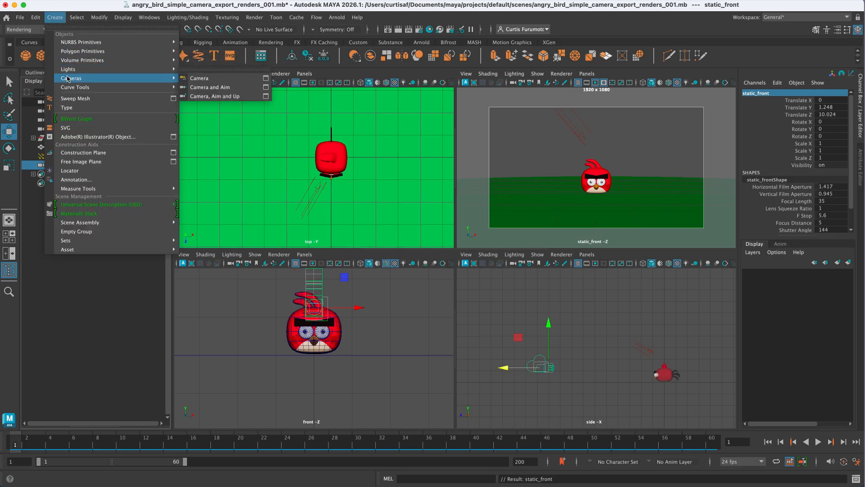
left_click(199, 80)
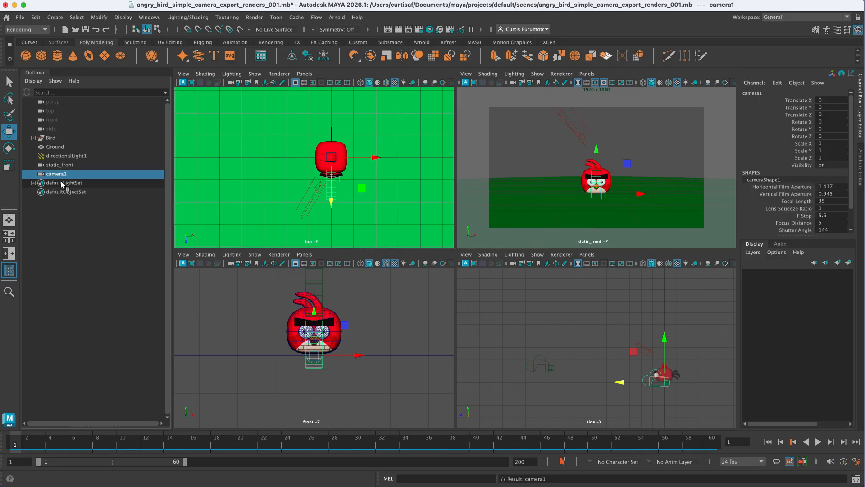
double_click(73, 175)
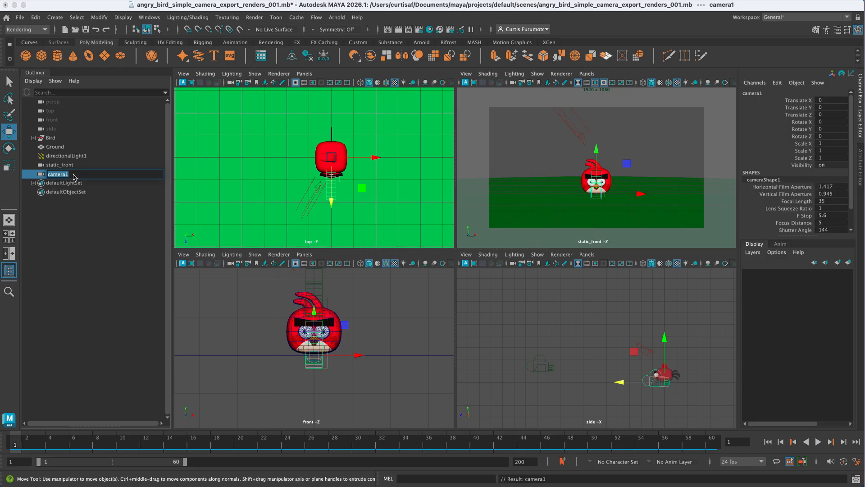
type("sl")
key("Return")
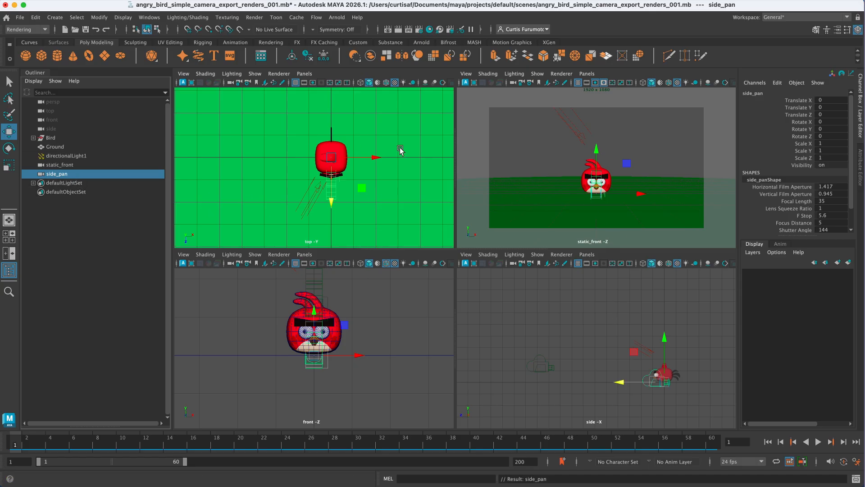
Step: Make the viewport showing static_front look through the side_pan camera instead
scroll(595, 95, "up", 1)
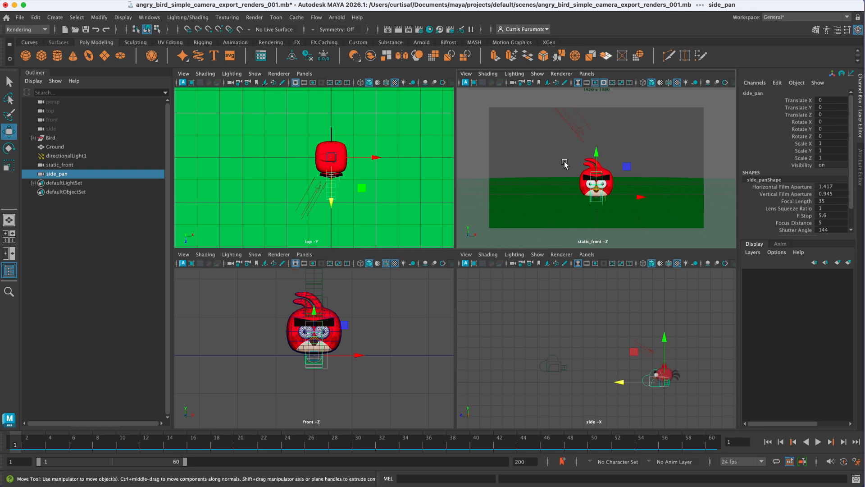
left_click(588, 75)
mouse_move(588, 83)
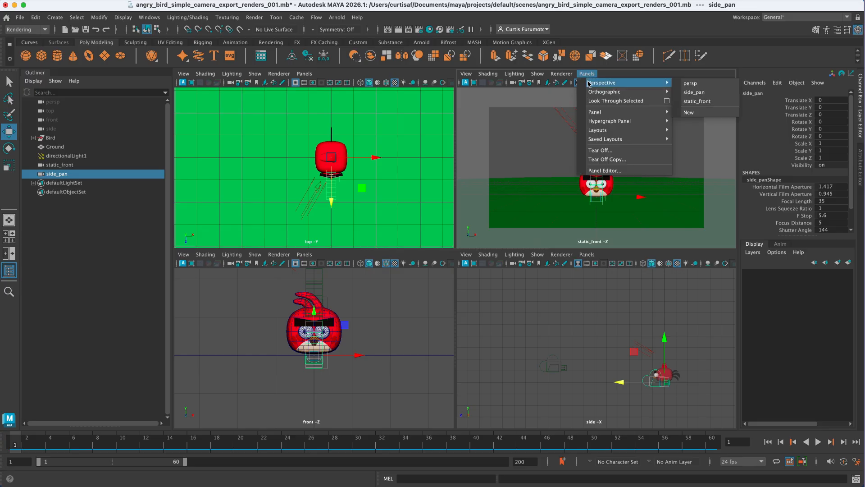
left_click(696, 93)
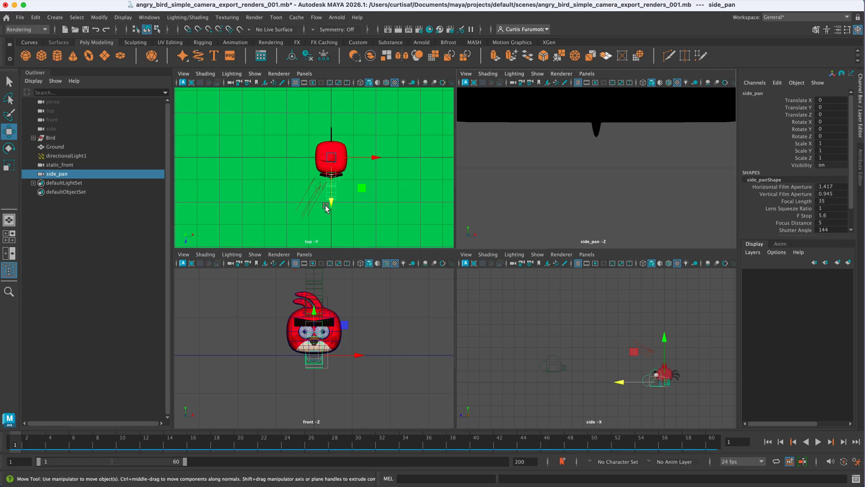
Step: In the top view, move side_pan forward and to the bird's side, to about -3.28 in X and 3.4 in Z
scroll(331, 208, "down", 3)
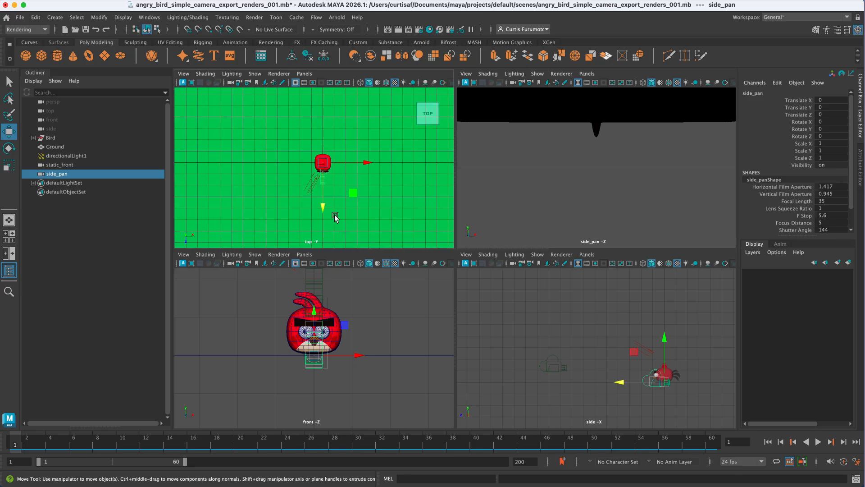
middle_click_drag(334, 212, 344, 176, "alt")
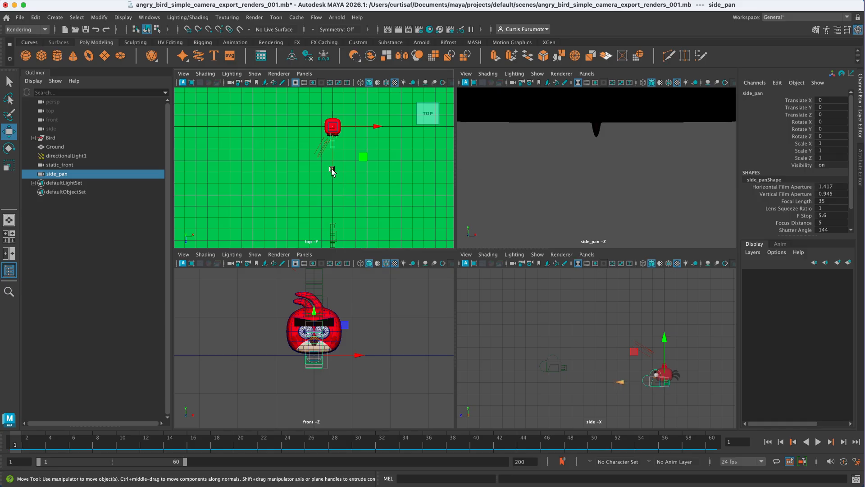
left_click_drag(333, 172, 331, 221)
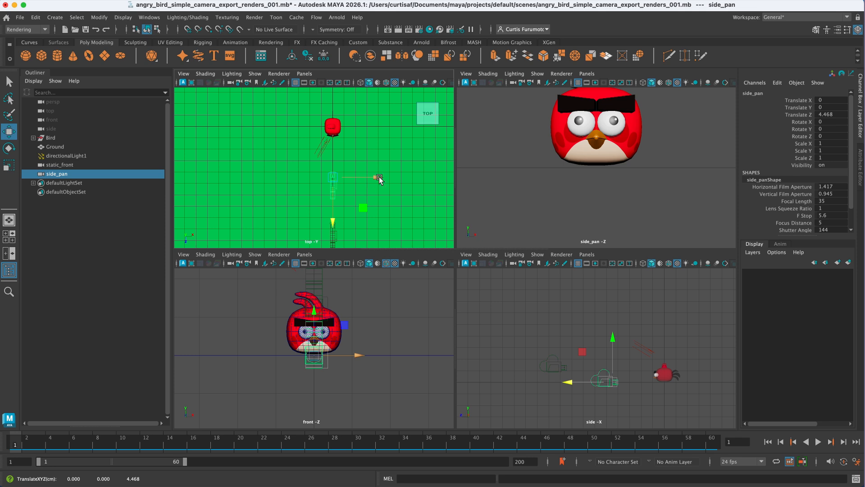
left_click_drag(379, 179, 342, 177)
left_click_drag(296, 224, 337, 211)
Step: Rotate side_pan about its Y axis to about -44.5 degrees so that it aims at the bird
key("e")
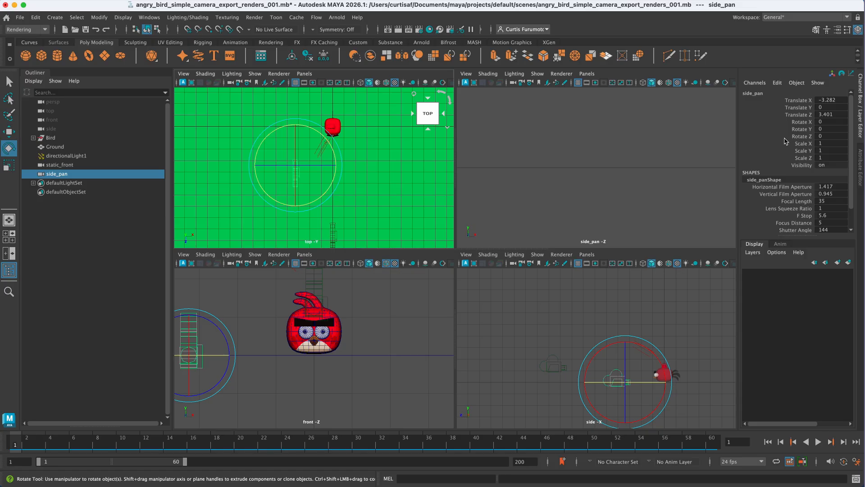
left_click(798, 122)
left_click(799, 129)
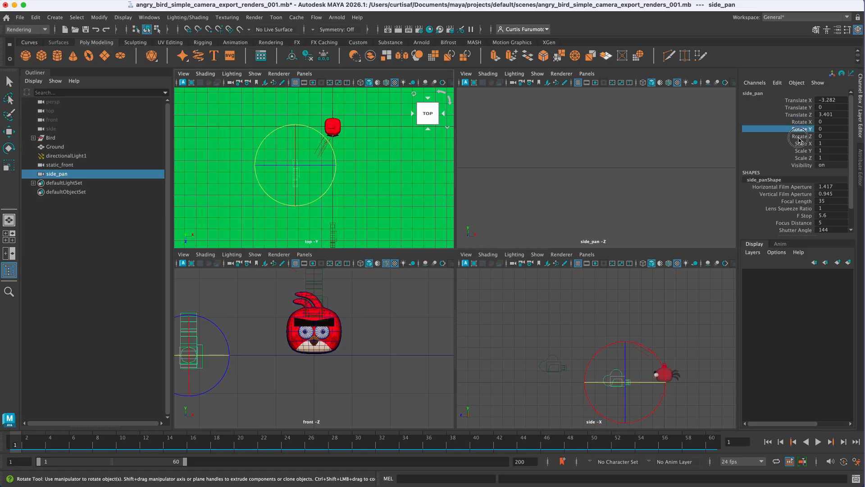
left_click(800, 136)
left_click(800, 129)
left_click(608, 165)
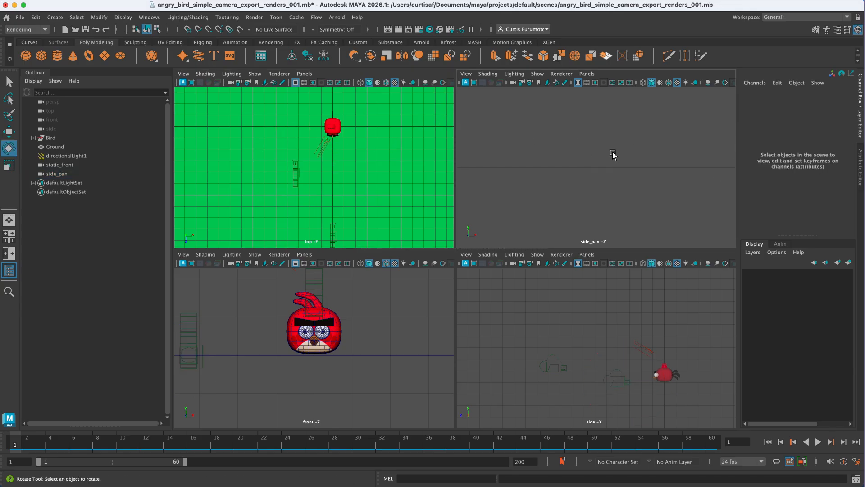
left_click(294, 174)
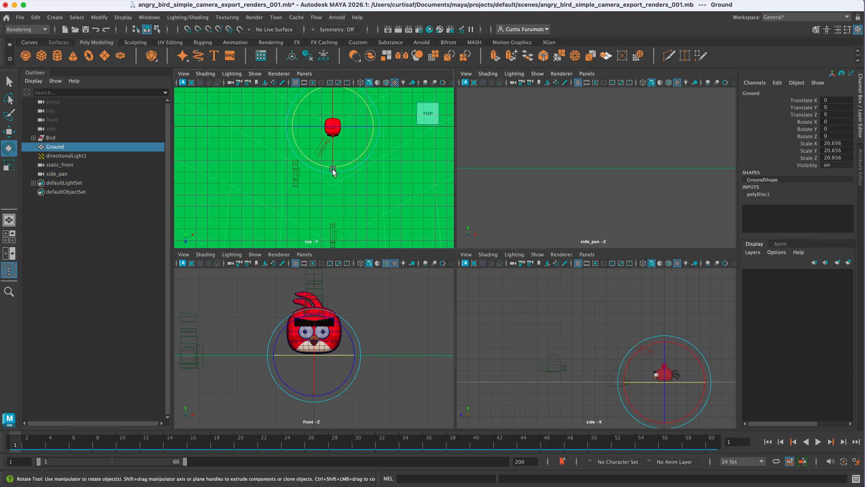
left_click(294, 174)
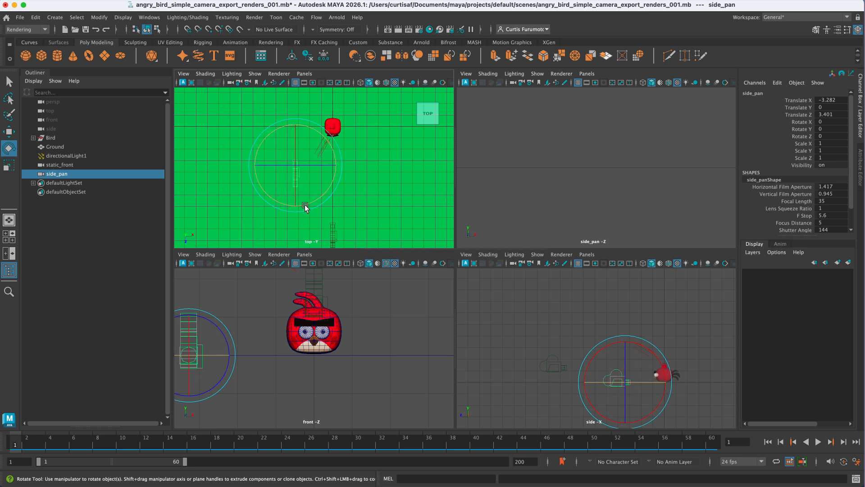
left_click_drag(319, 137, 332, 163)
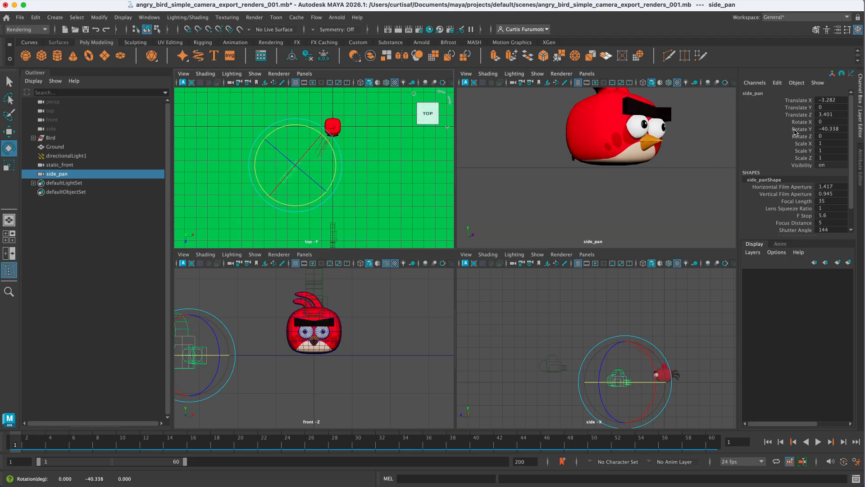
key("ctrl+z")
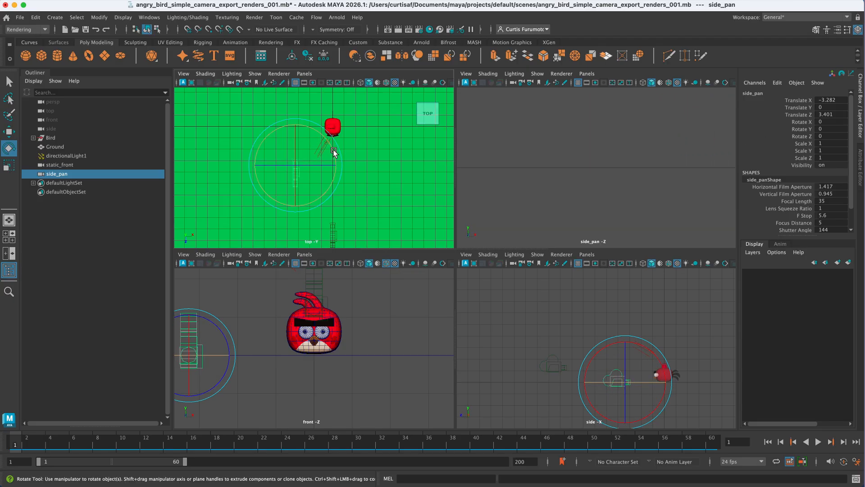
left_click_drag(334, 152, 345, 188)
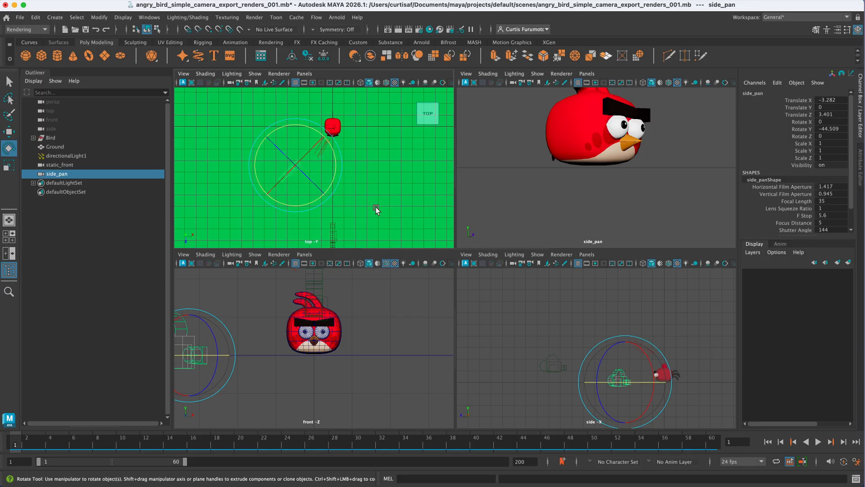
Step: Raise side_pan in the front view to about 0.84 in Y, framing the whole bird
scroll(286, 338, "down", 5)
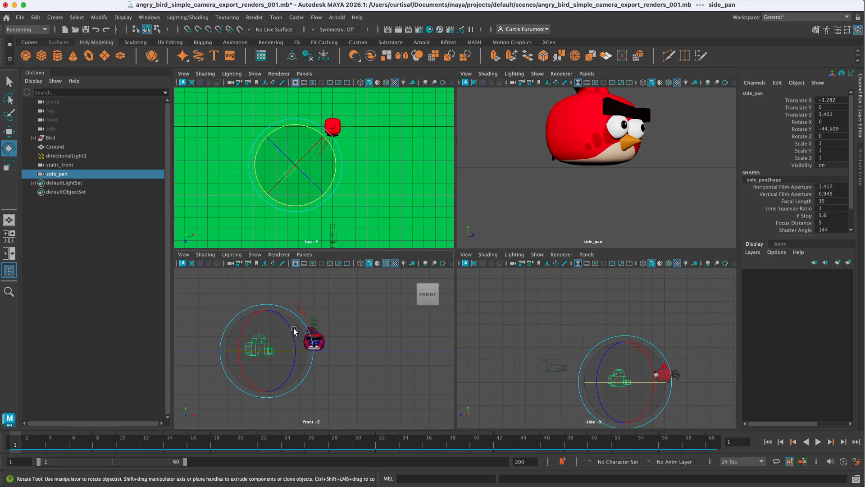
key("w")
left_click_drag(260, 310, 273, 300)
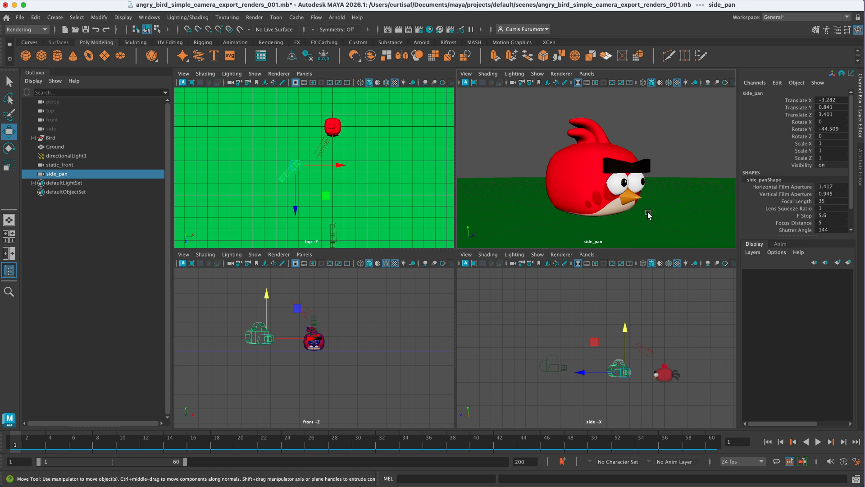
Step: Turn on the Resolution Gate for the side_pan camera view
left_click(466, 73)
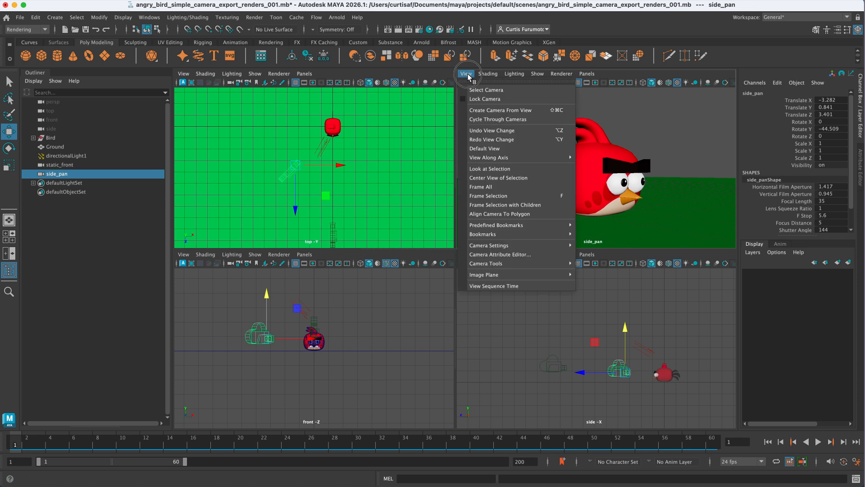
mouse_move(505, 246)
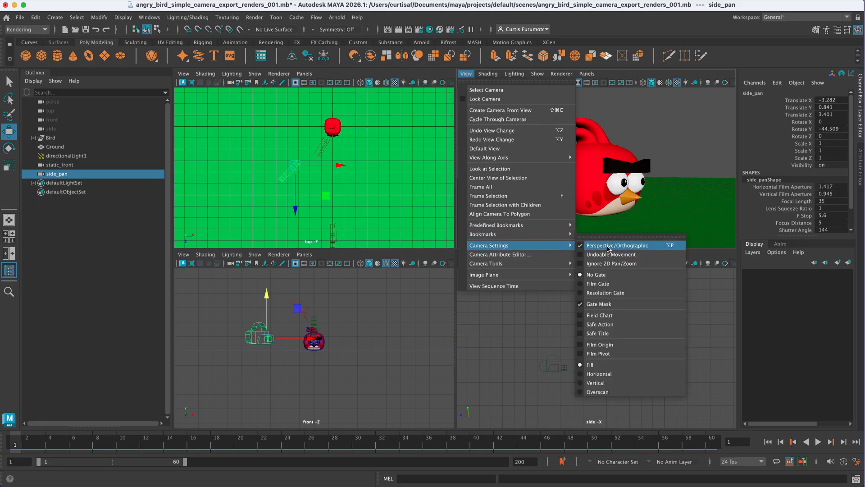
left_click(605, 292)
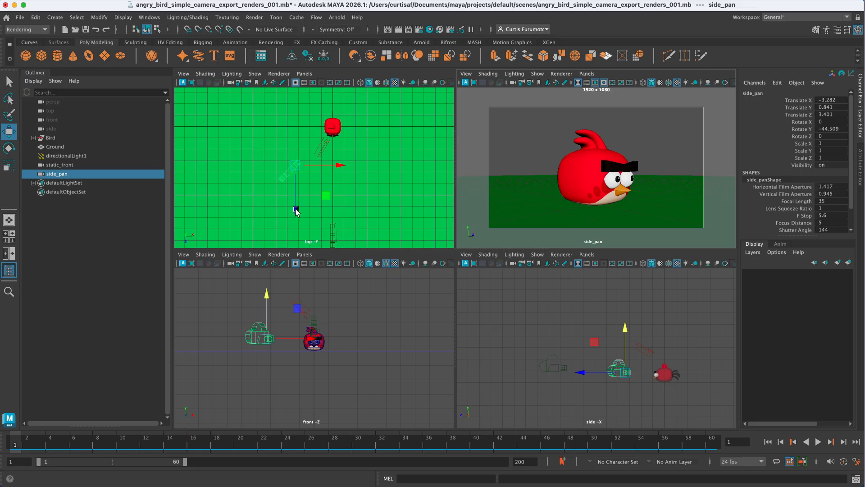
Step: Move side_pan back and up to about -3.84 in X, 1.31 in Y and 6.41 in Z, and key it at frame 1
left_click_drag(296, 211, 294, 233)
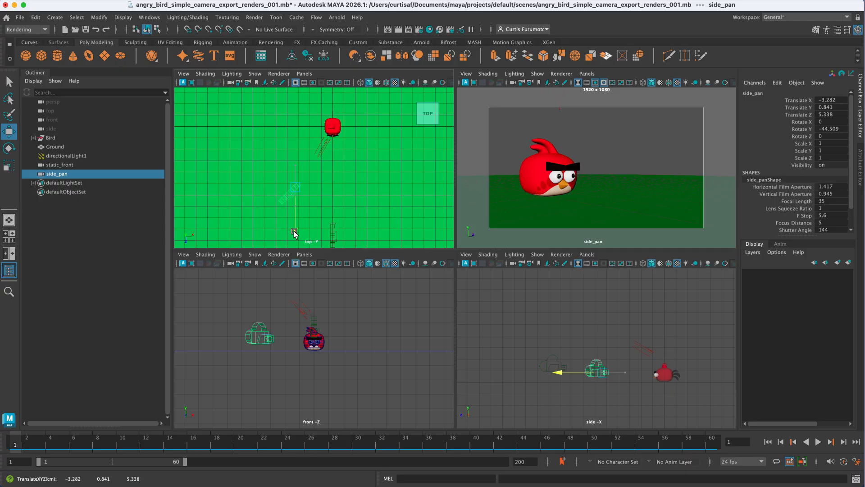
left_click_drag(265, 292, 265, 286)
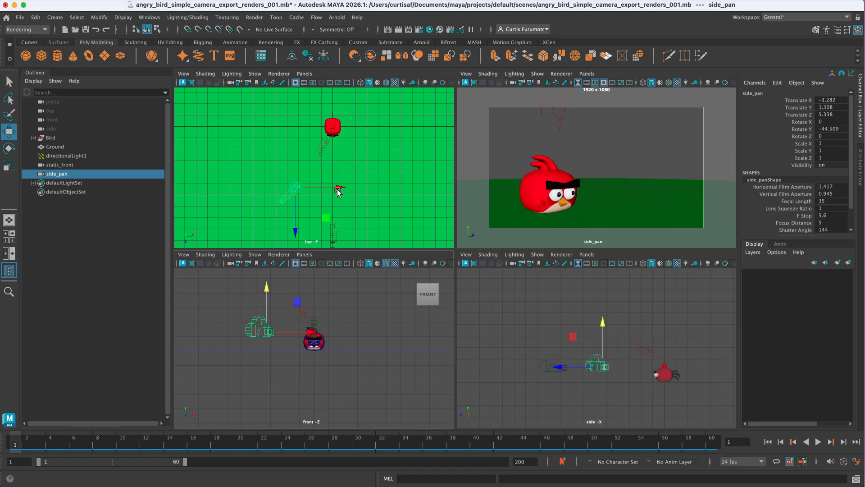
left_click_drag(339, 193, 330, 193)
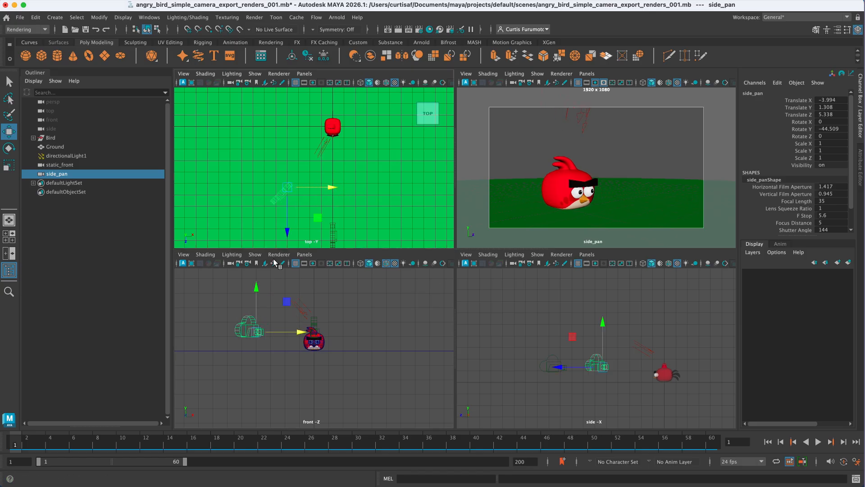
left_click_drag(287, 234, 286, 243)
left_click_drag(329, 200, 330, 202)
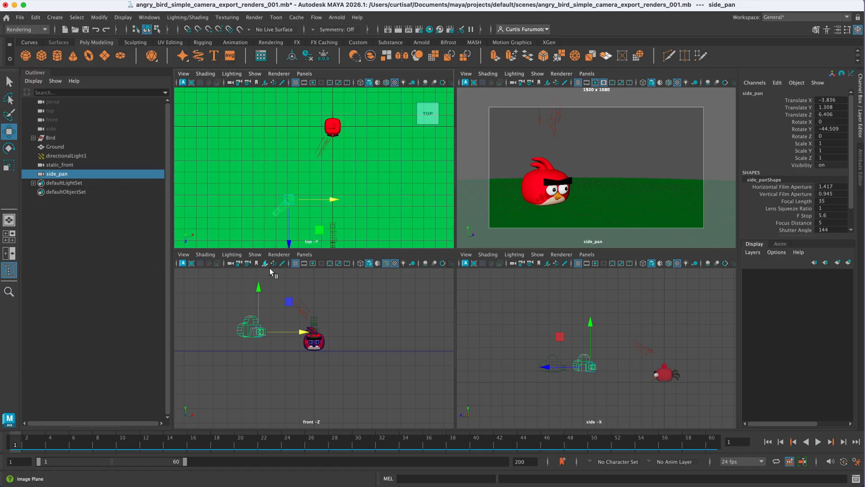
key("s")
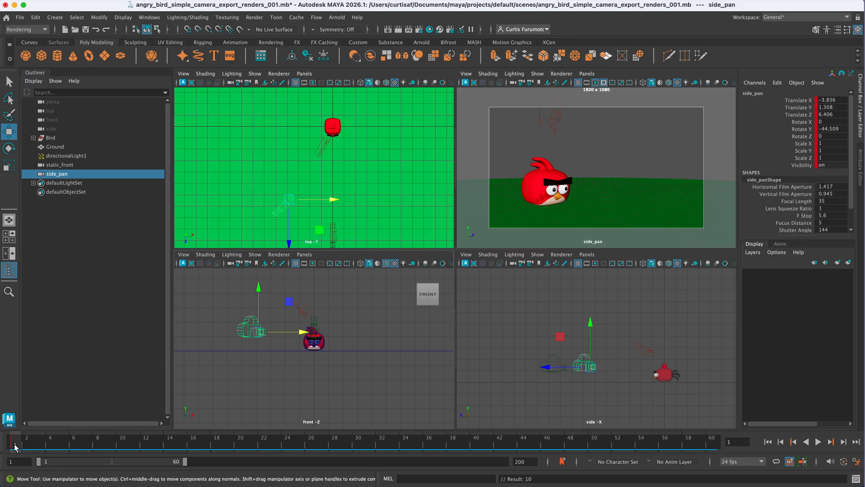
Step: Scrub through the start of the jump and key side_pan in the same position at frame 28
left_click(531, 199)
left_click(505, 148)
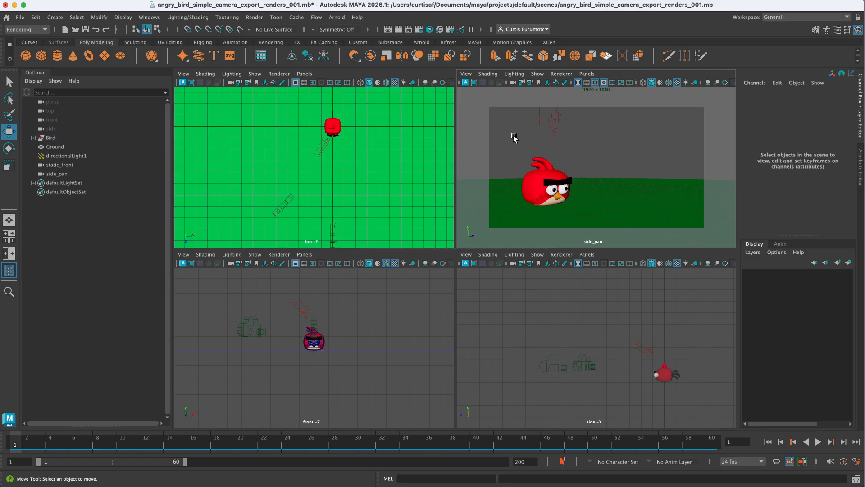
mouse_move(22, 443)
left_mouse_down()
mouse_move(442, 442)
mouse_move(117, 446)
left_mouse_up()
left_click_drag(33, 445, 20, 446)
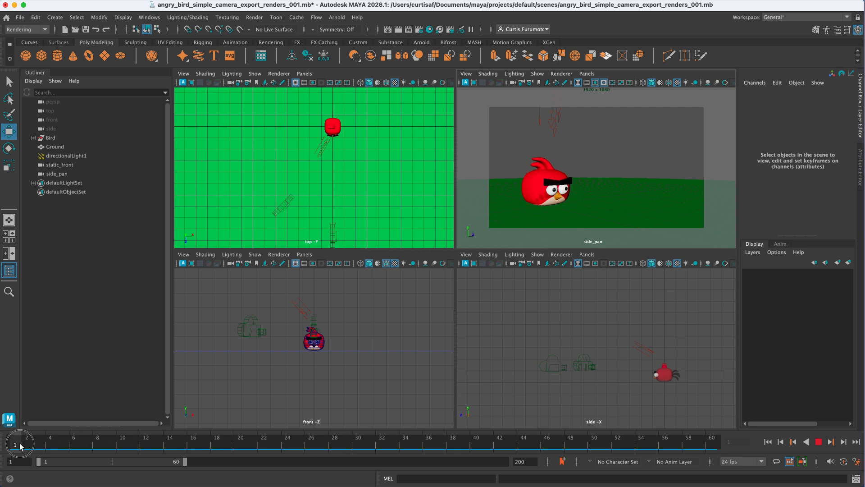
left_click(79, 174)
mouse_move(17, 445)
left_mouse_down()
mouse_move(350, 449)
mouse_move(330, 456)
left_mouse_up()
key("s")
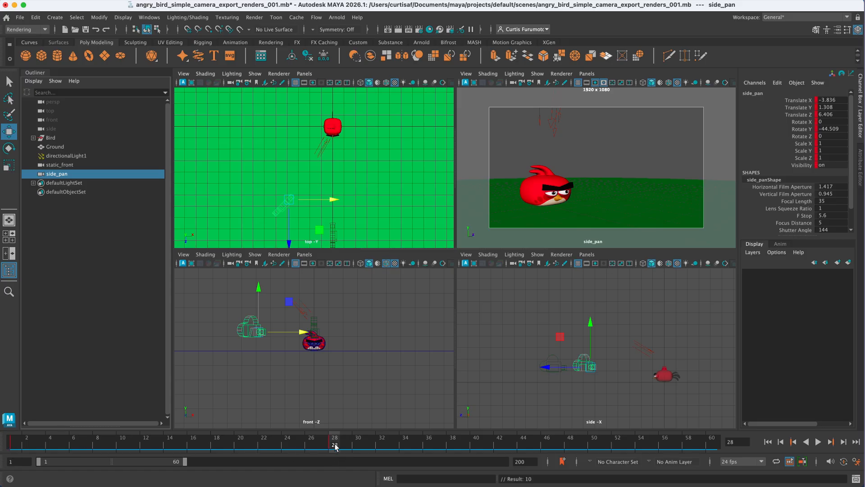
Step: At frame 36, raise side_pan to about 1.87 in Y, move it to about 6.84 in Z, and key it
left_click_drag(334, 446, 429, 442)
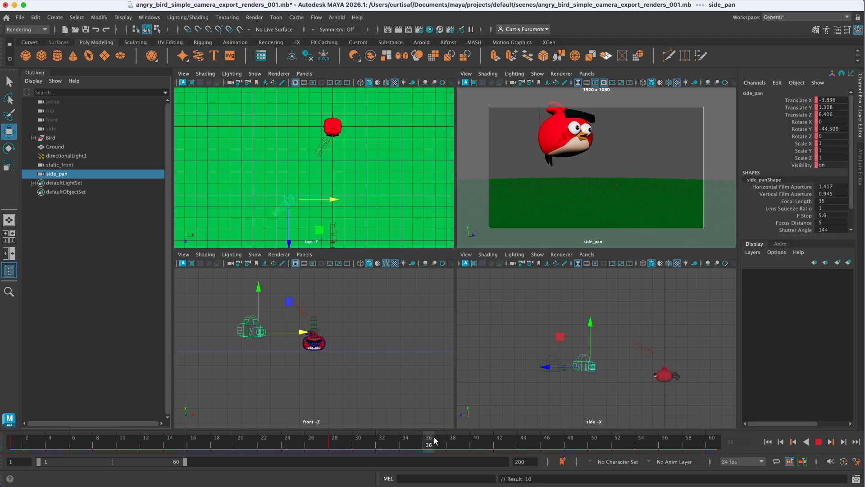
mouse_move(435, 440)
left_mouse_down()
mouse_move(397, 446)
mouse_move(429, 445)
left_mouse_up()
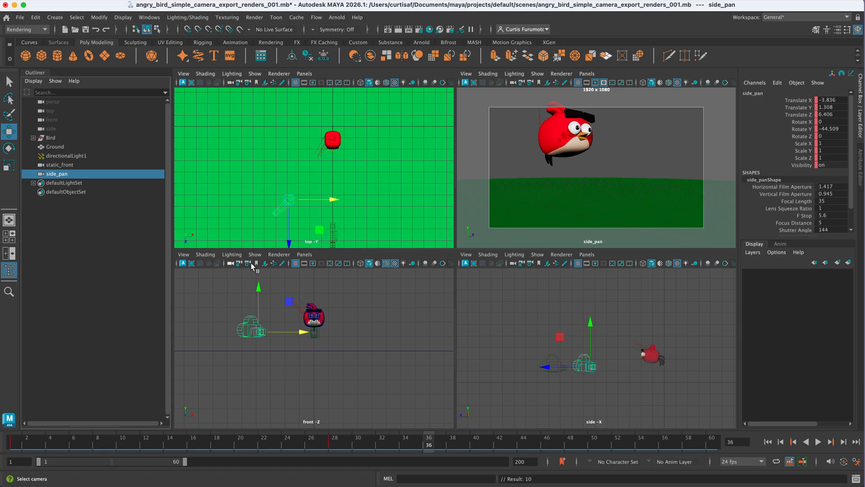
left_click_drag(256, 293, 262, 283)
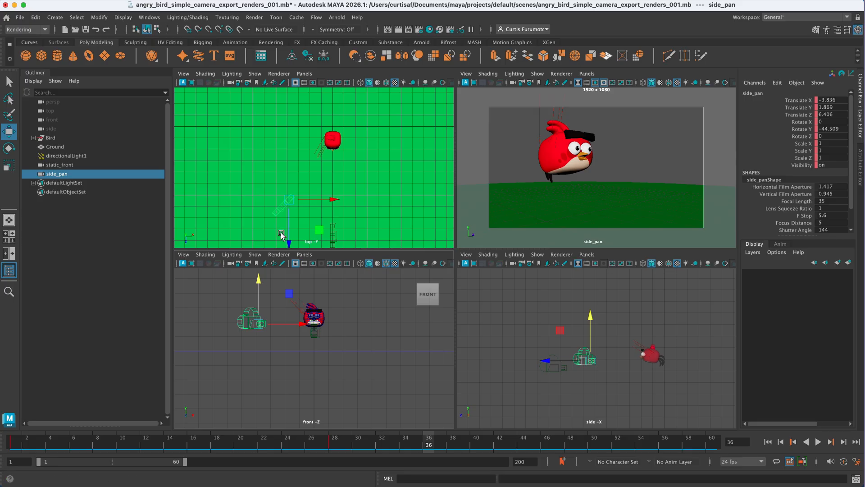
left_click_drag(288, 245, 291, 252)
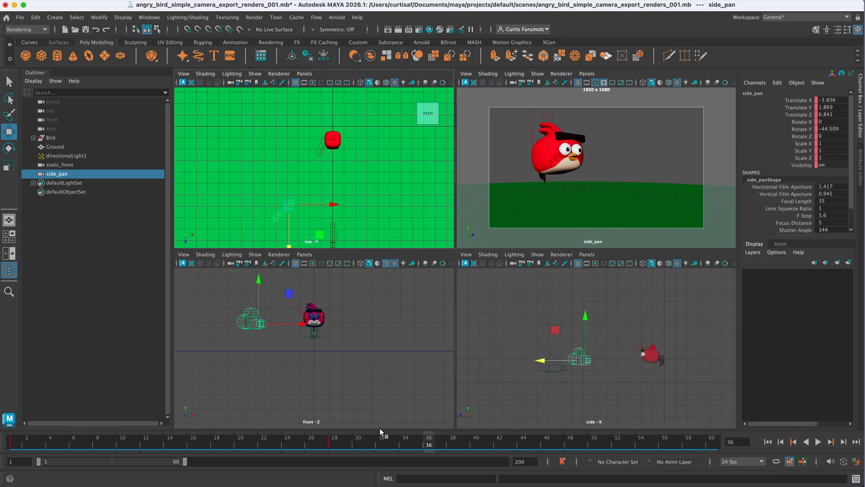
key("s")
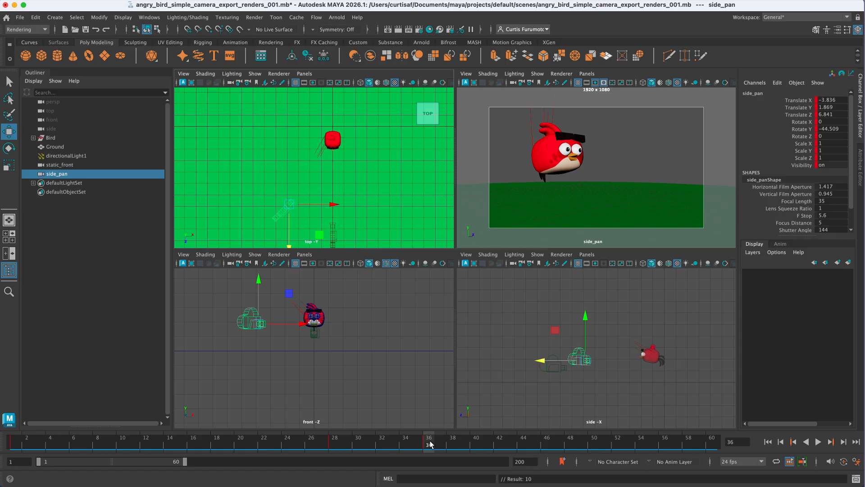
Step: At frame 47, try repositioning side_pan to about 1.31 in Y and 8.3 in Z
left_click_drag(428, 442, 555, 451)
left_click(518, 166)
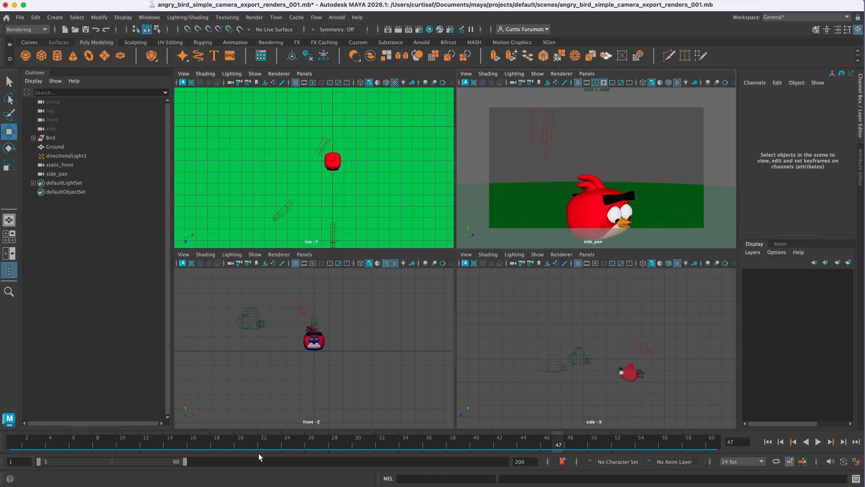
left_click(61, 174)
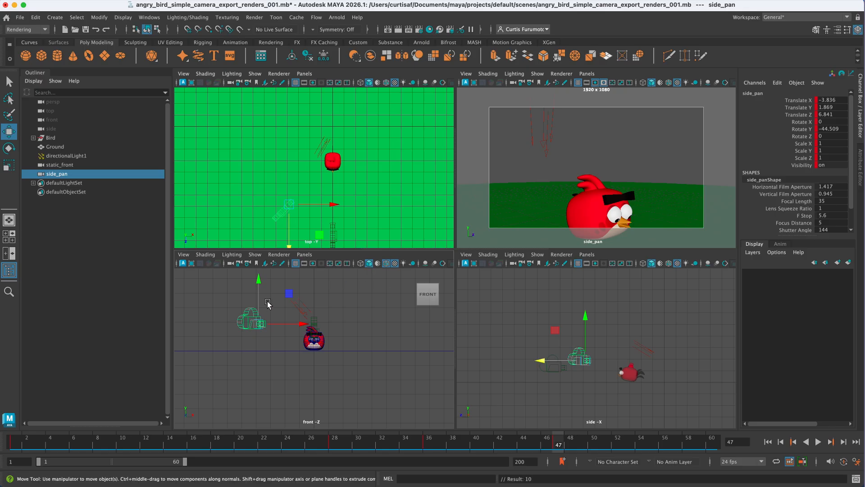
left_click_drag(257, 280, 256, 289)
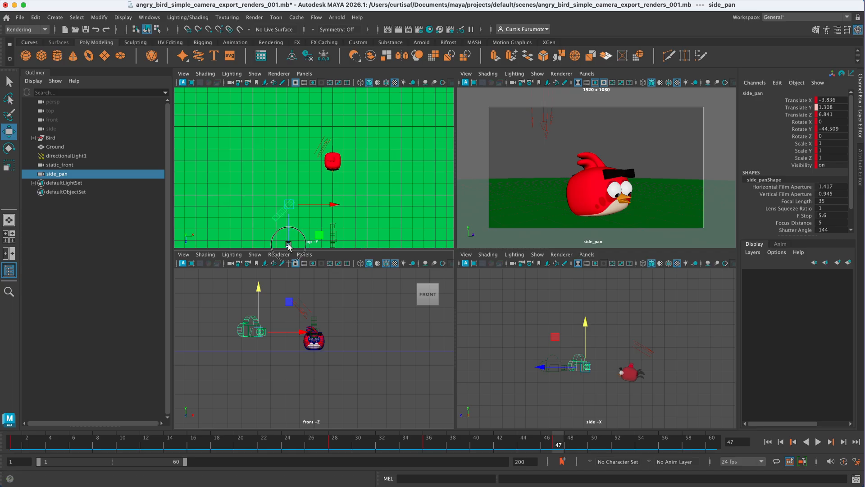
left_click_drag(289, 246, 291, 264)
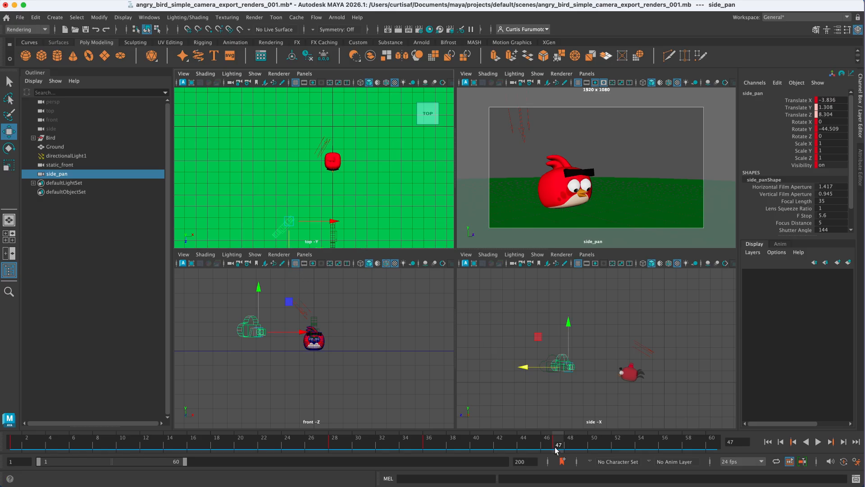
Step: Return to frame 1 and play the animation through side_pan to check the camera move
left_click_drag(557, 450, 158, 444)
left_click(522, 141)
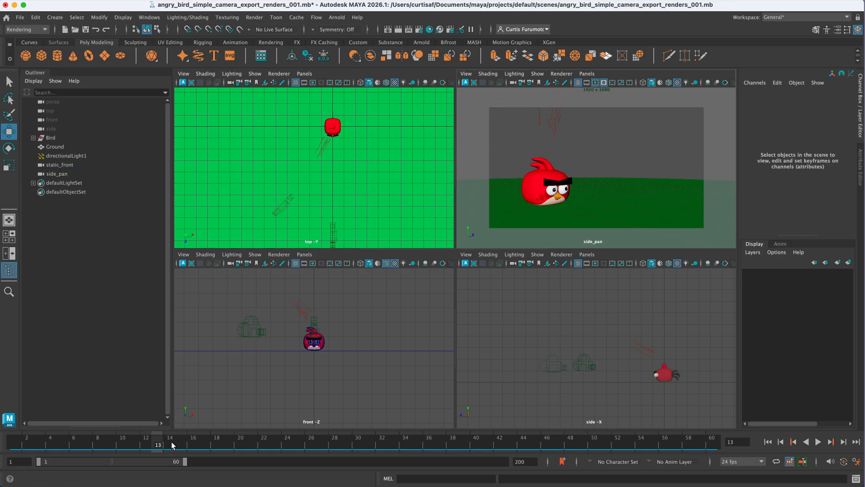
left_click_drag(173, 445, 2, 424)
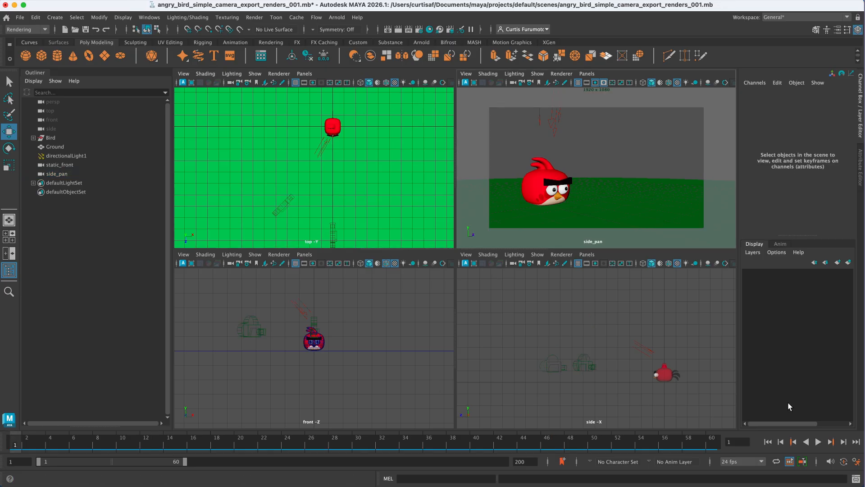
left_click(818, 441)
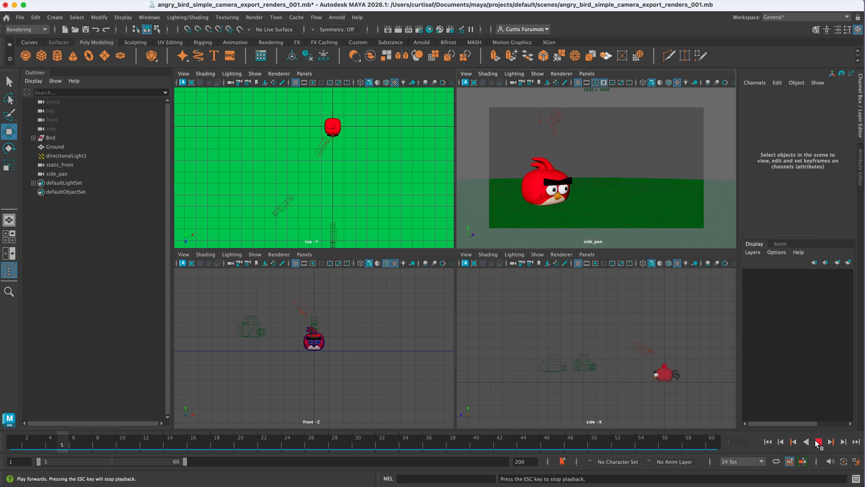
left_click(818, 442)
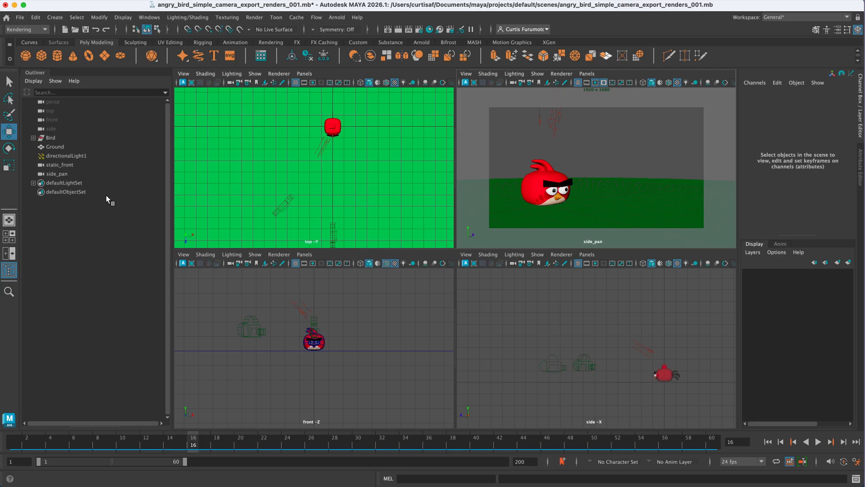
Step: At frame 47, move side_pan to about 1.31 in Y and 8.3 in Z, and key all its channels
left_click(65, 175)
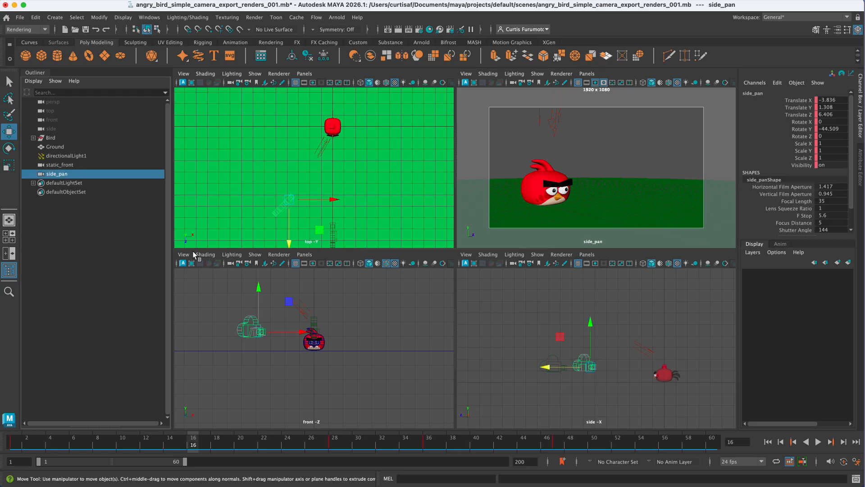
left_click(557, 446)
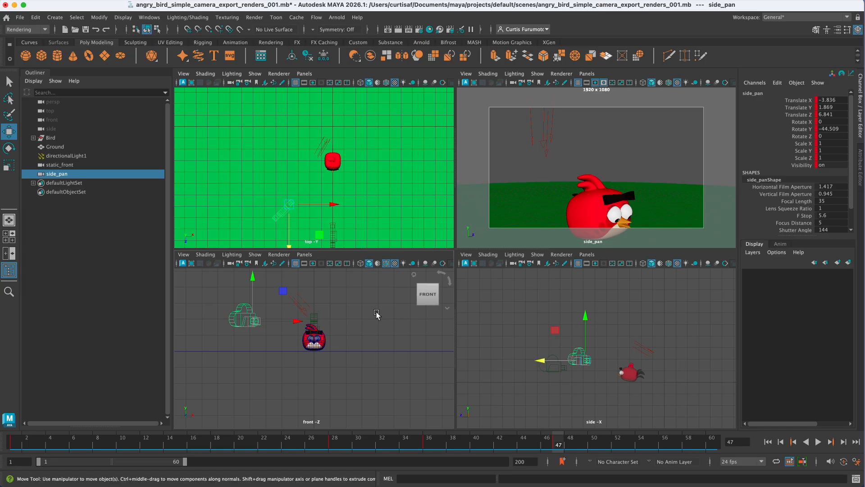
left_click(253, 275)
left_click_drag(251, 276, 251, 285)
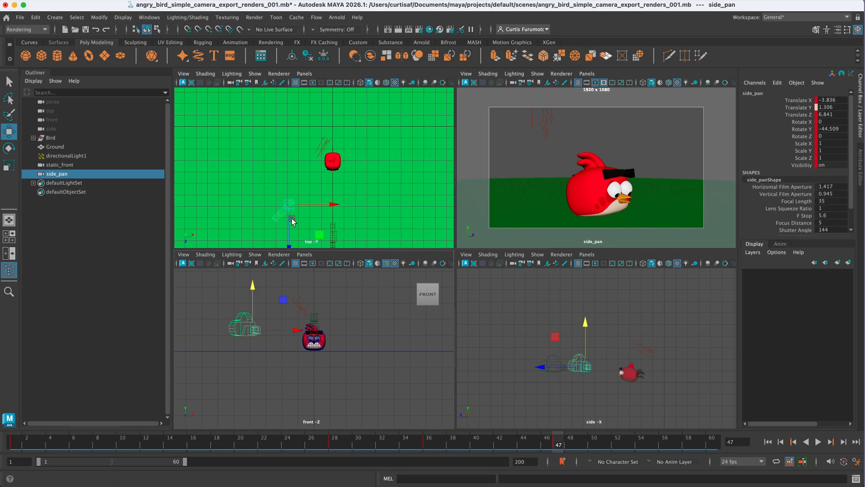
left_click_drag(290, 239, 291, 255)
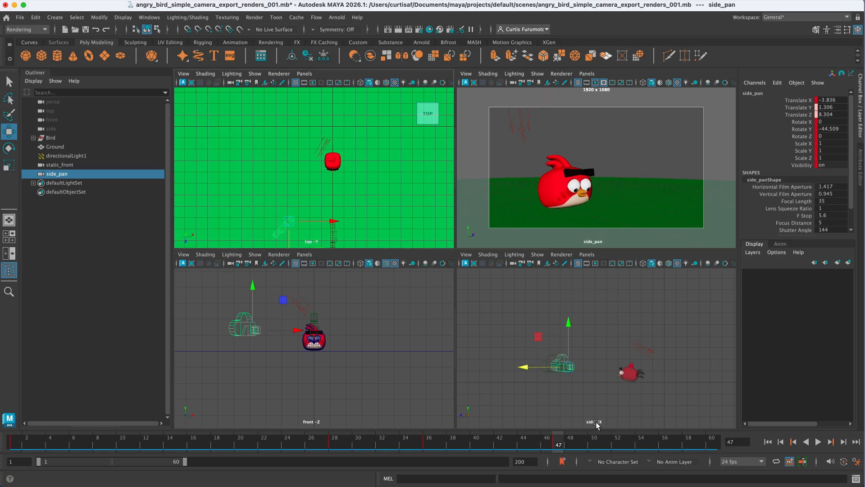
key("s")
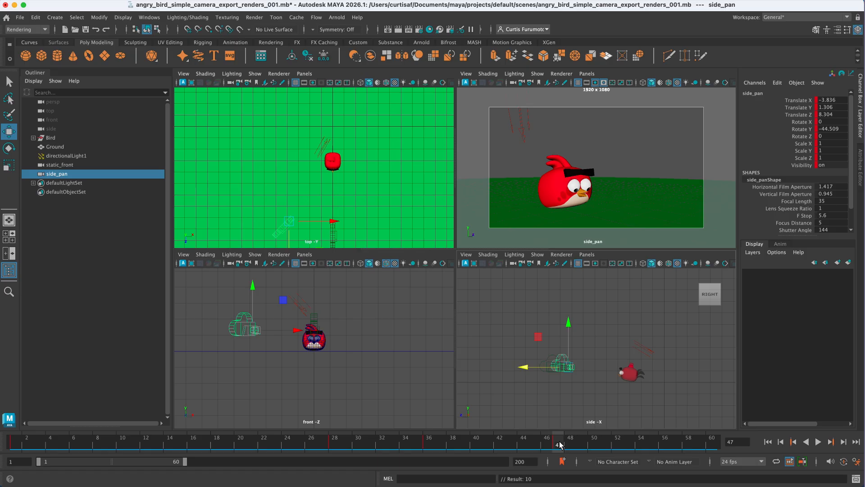
Step: Review the landing and the full jump through side_pan with nothing selected, and return to frame 1
left_click_drag(560, 445, 618, 443)
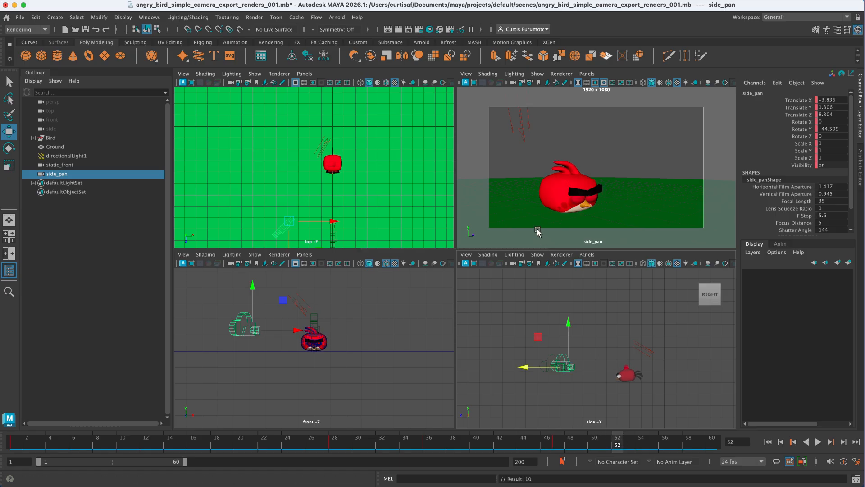
left_click(538, 348)
key("alt+v")
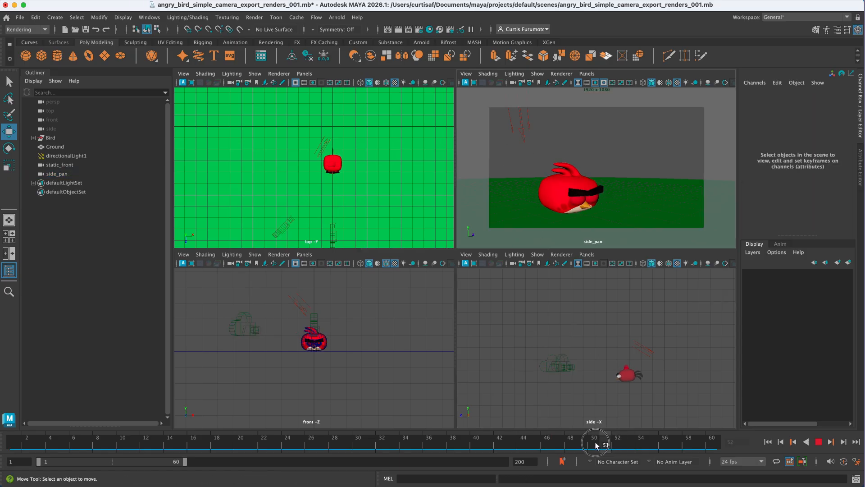
mouse_move(38, 440)
left_mouse_down()
mouse_move(476, 440)
mouse_move(628, 464)
mouse_move(488, 442)
mouse_move(265, 443)
mouse_move(522, 440)
mouse_move(604, 448)
mouse_move(315, 455)
mouse_move(546, 456)
mouse_move(629, 474)
mouse_move(705, 469)
mouse_move(18, 461)
left_mouse_up()
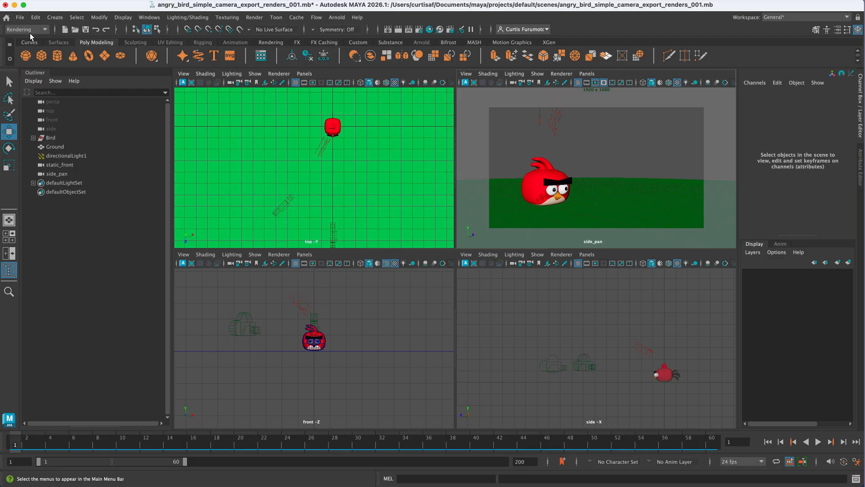
Step: Render the frame 1-60 sequence with side_pan as the current camera and close the render options
left_click(254, 19)
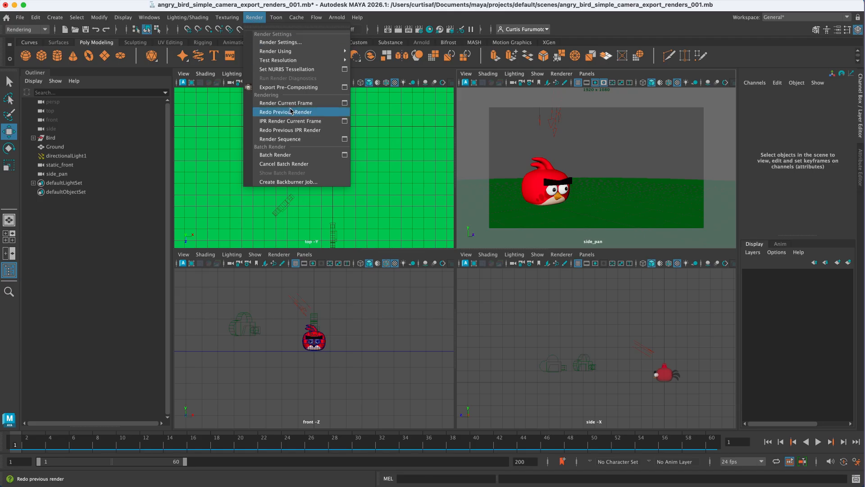
left_click(345, 140)
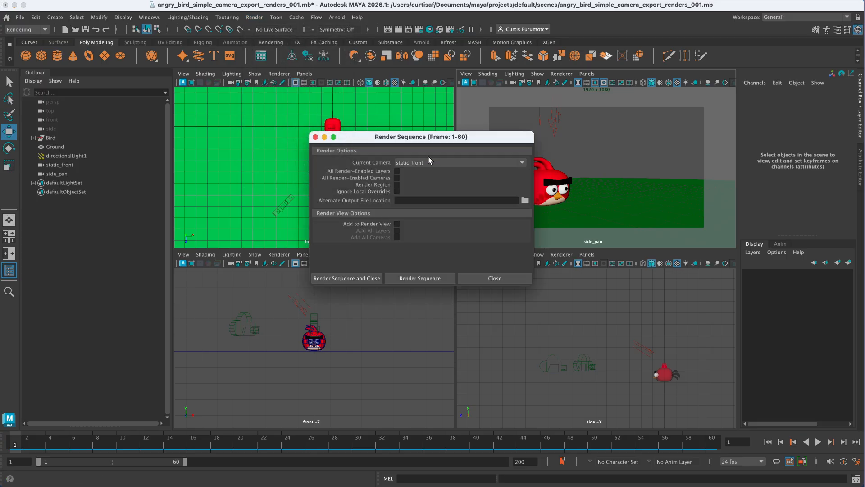
left_click(523, 163)
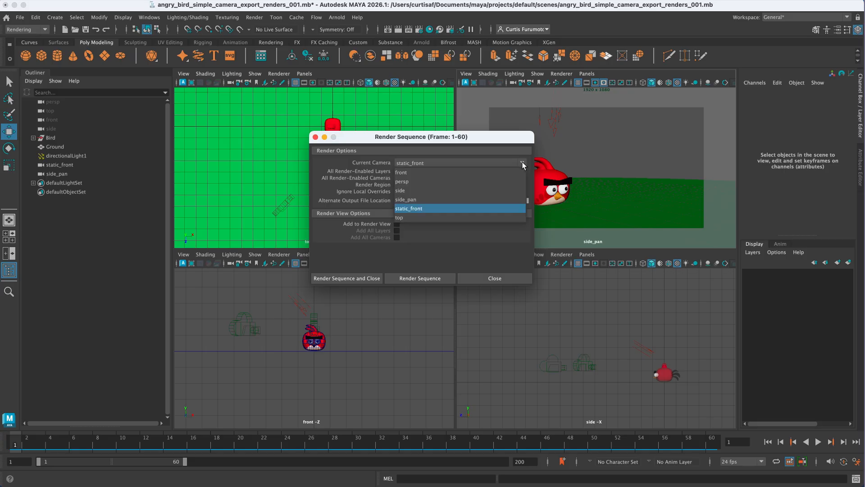
left_click(500, 200)
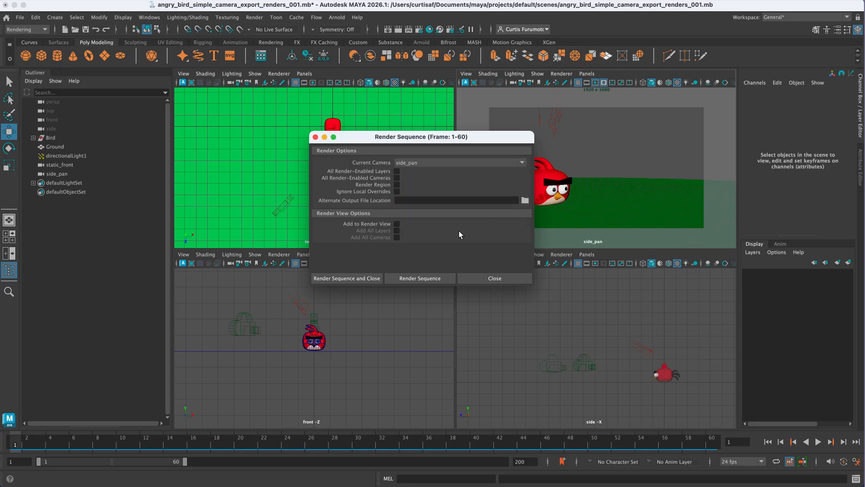
left_click(361, 278)
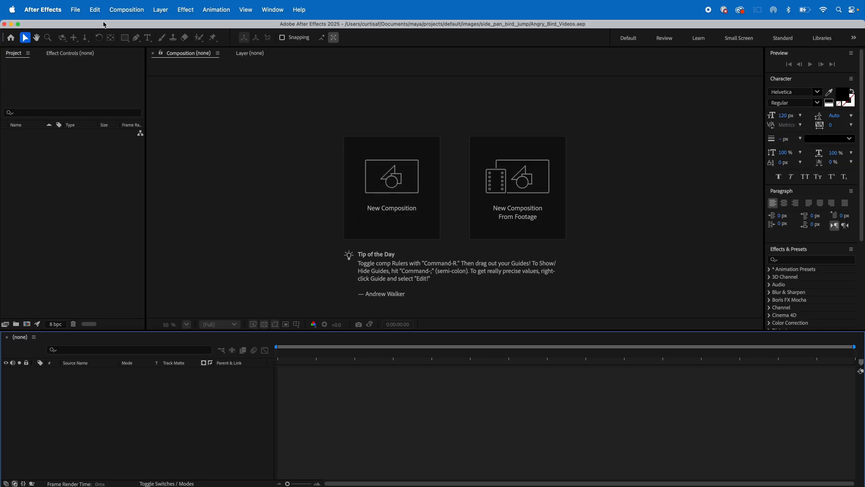
Step: Start a new composition and name it Angry_Bird_Jumps
left_click(75, 9)
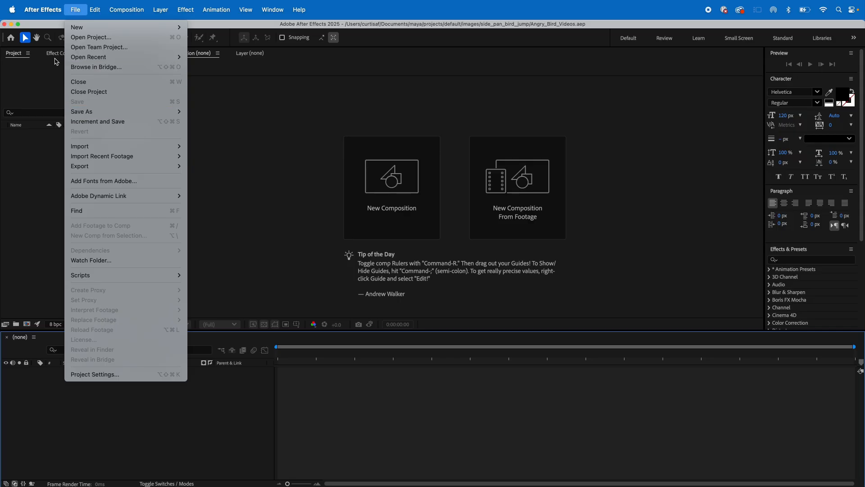
left_click(45, 88)
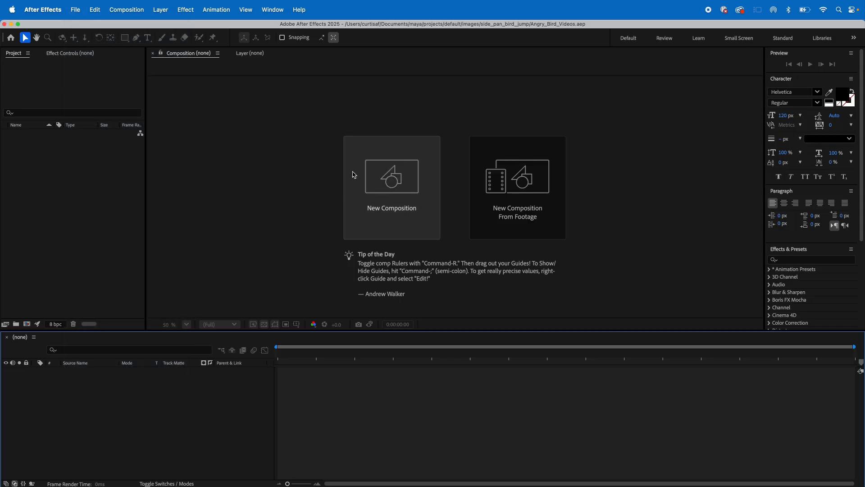
left_click(372, 190)
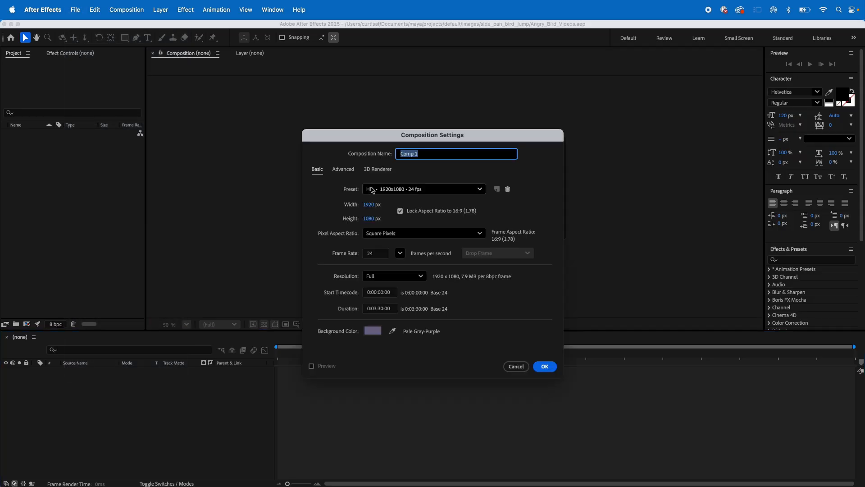
left_click(415, 155)
triple_click(414, 155)
type("Angry_Bird_Jumps")
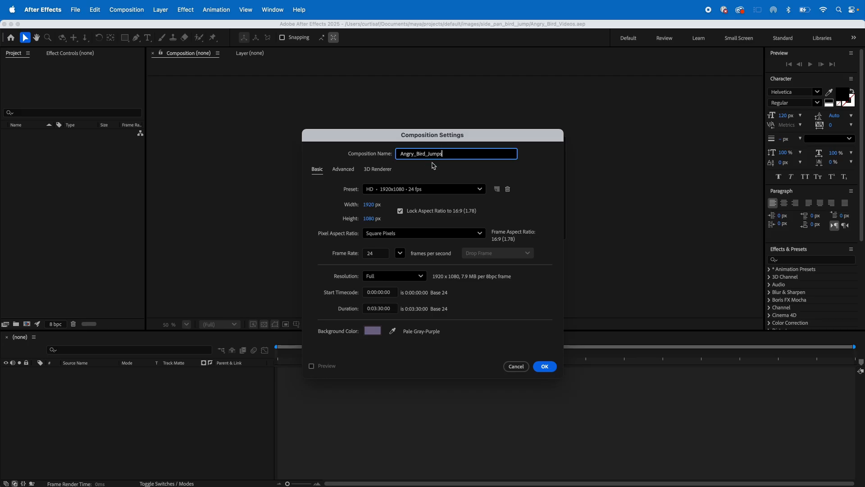
left_click(435, 176)
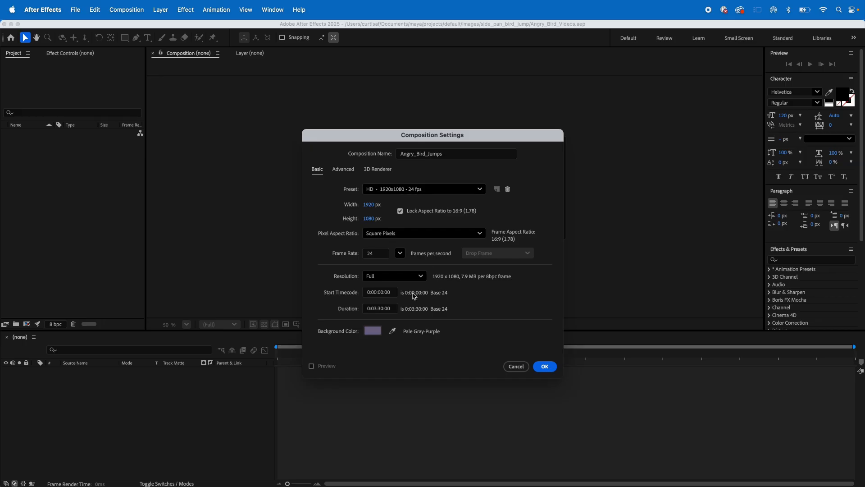
Step: Set the composition's duration to 0:00:10:00 and create it
left_click(393, 309)
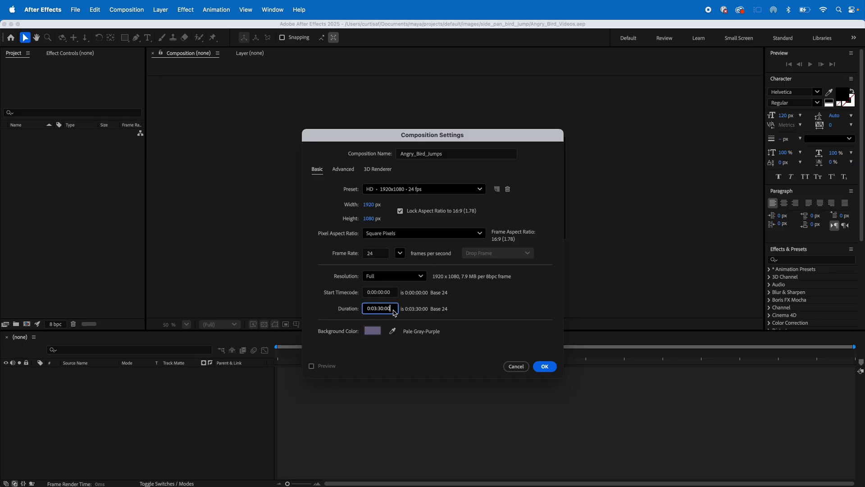
left_click_drag(393, 310, 381, 309)
left_click(381, 309)
key("BackSpace")
type("0")
left_click(382, 308)
type("1")
left_click(546, 366)
left_click(539, 366)
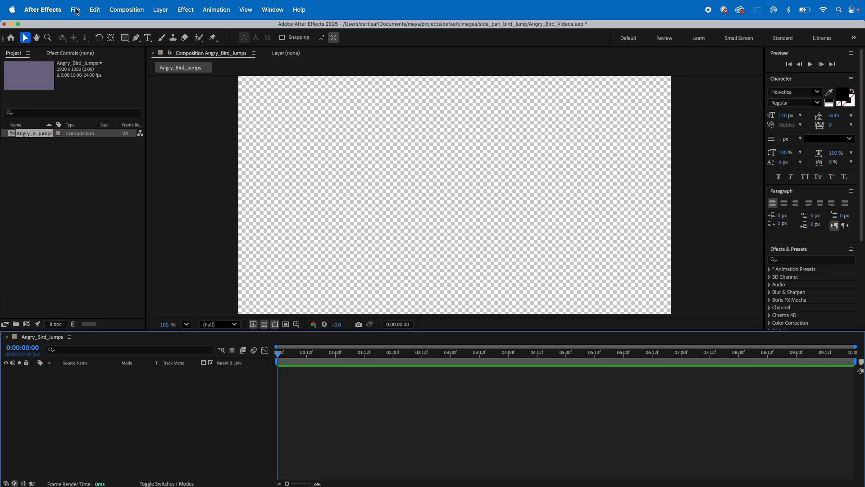
Step: Import the front_view_bird_jump renders as a JPEG sequence, starting from the image ending in 10001.jpg
left_click(75, 10)
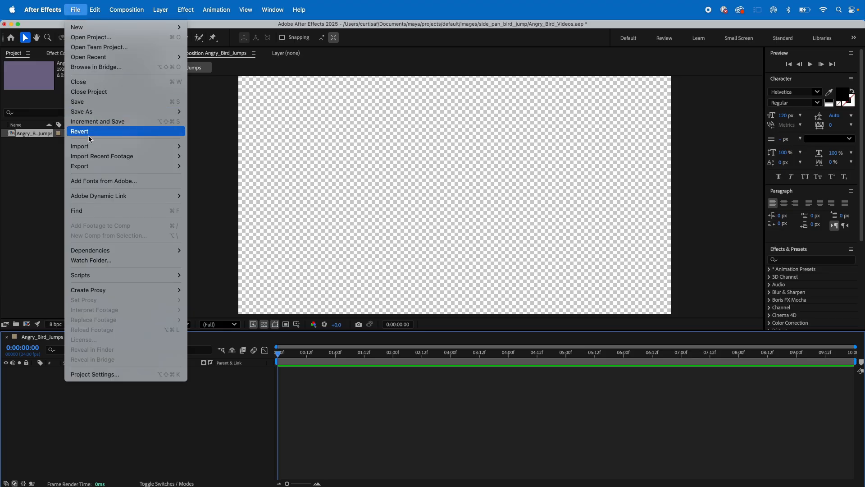
mouse_move(91, 149)
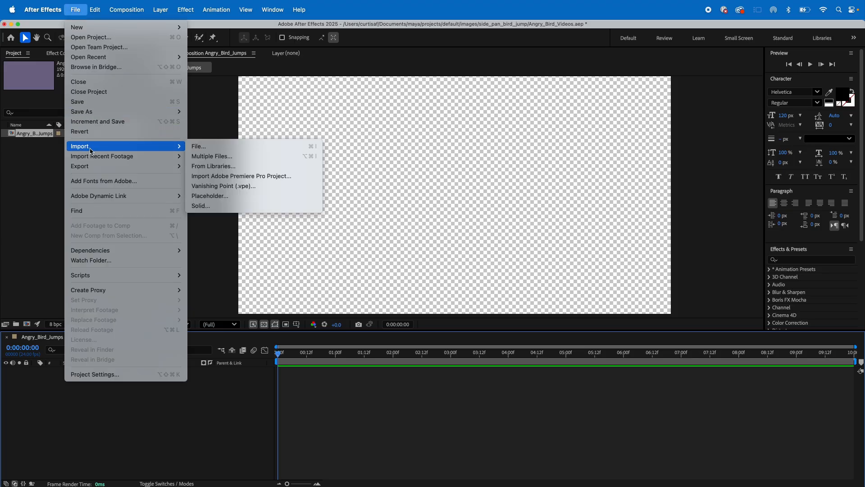
left_click(242, 150)
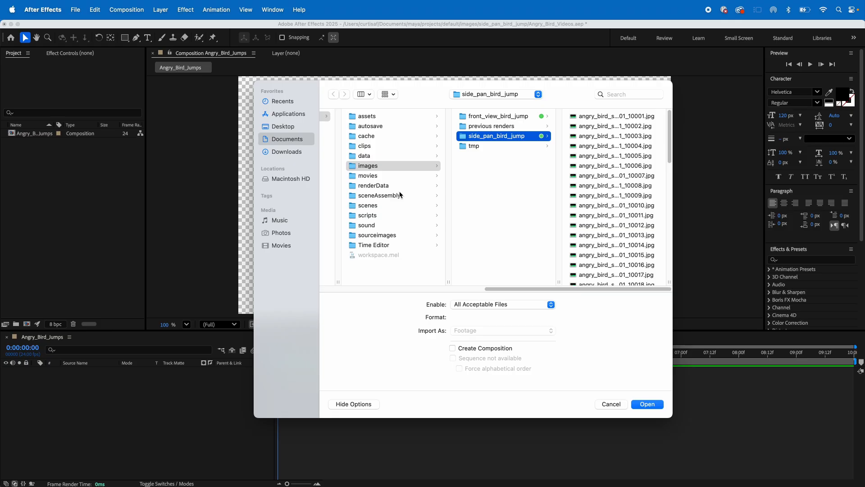
left_click(519, 116)
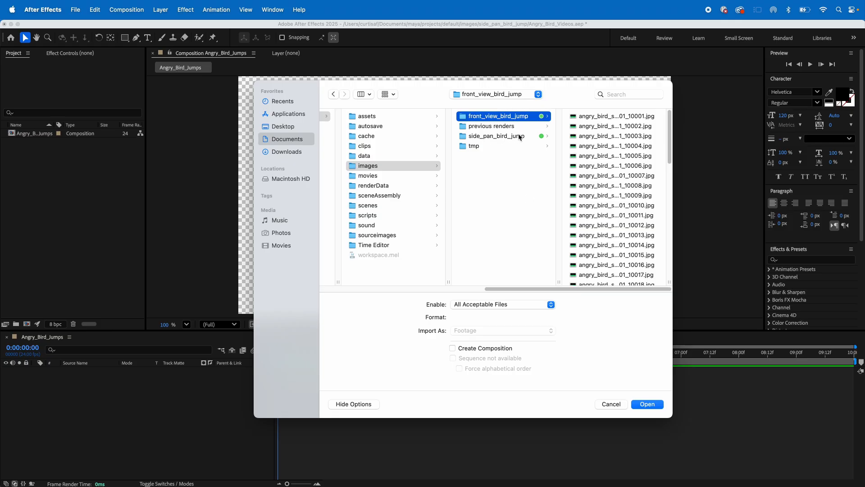
left_click(521, 136)
left_click(519, 116)
left_click(600, 119)
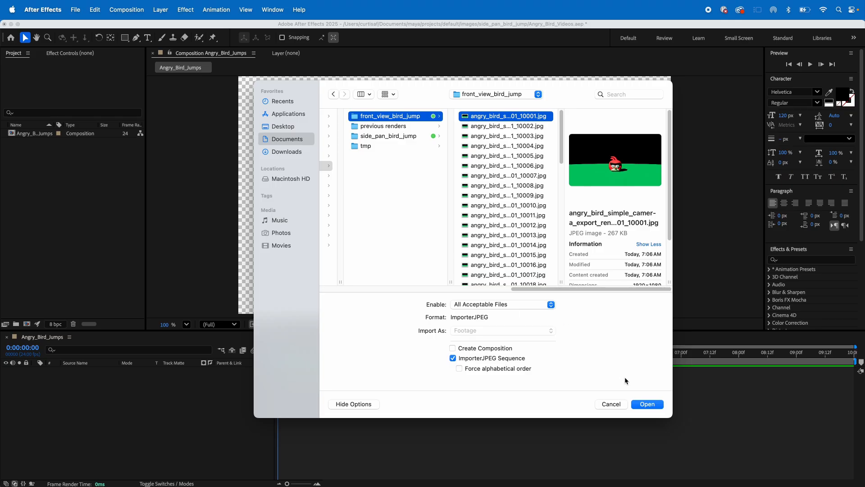
left_click(646, 404)
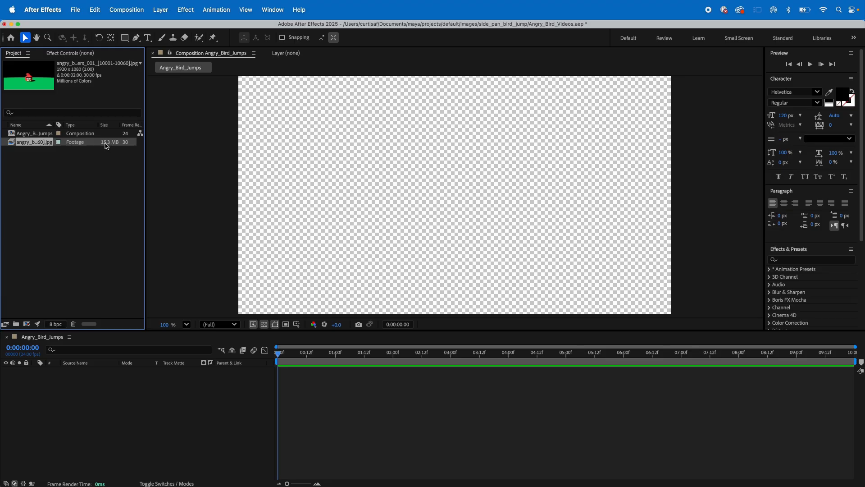
Step: Interpret the imported front-view footage at an assumed frame rate of 24 frames per second
right_click(76, 143)
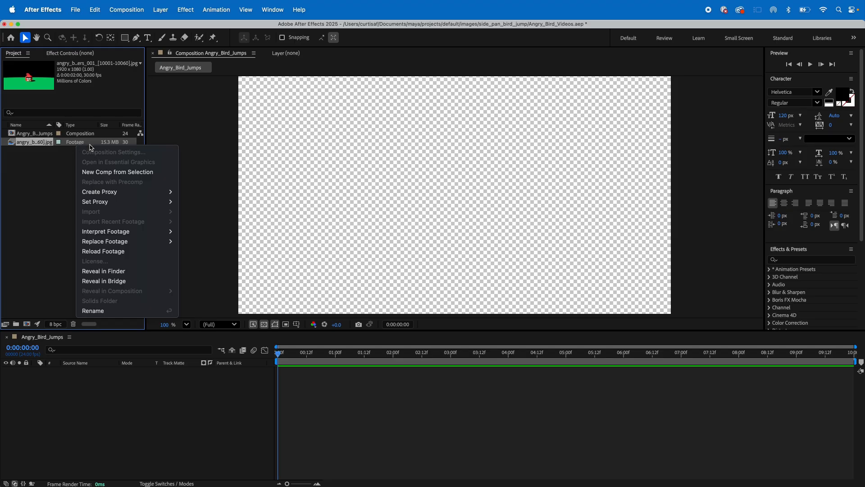
mouse_move(105, 231)
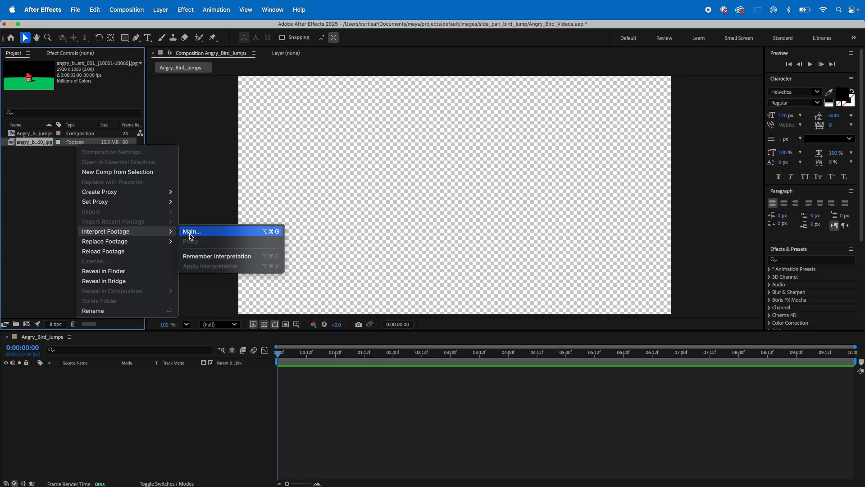
left_click(190, 232)
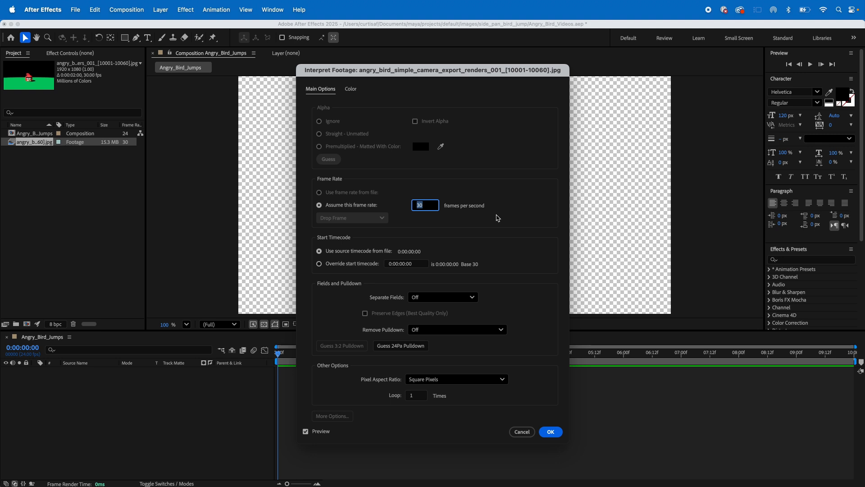
type("24")
left_click(548, 432)
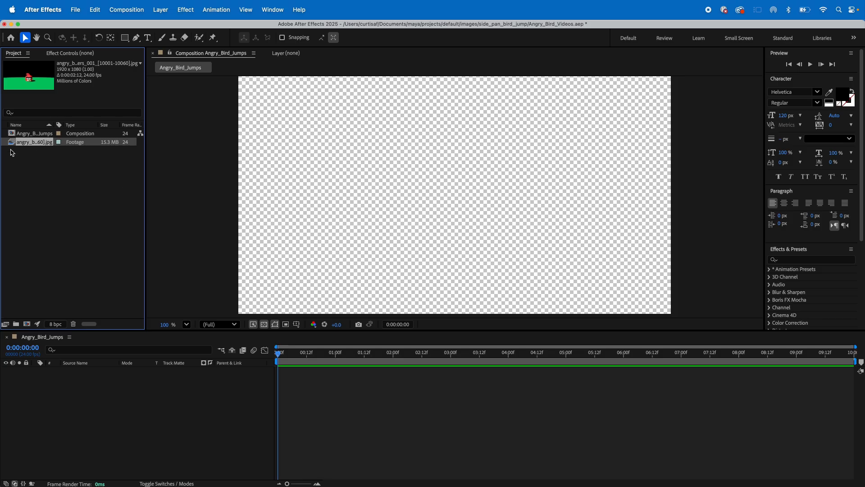
Step: Place the front-view sequence at the start of the Angry_Bird_Jumps timeline, preview it, and return to 0:00:00:00
mouse_move(12, 142)
left_mouse_down()
mouse_move(147, 253)
mouse_move(338, 344)
mouse_move(332, 340)
mouse_move(332, 363)
mouse_move(314, 388)
mouse_move(269, 371)
mouse_move(314, 374)
left_mouse_up()
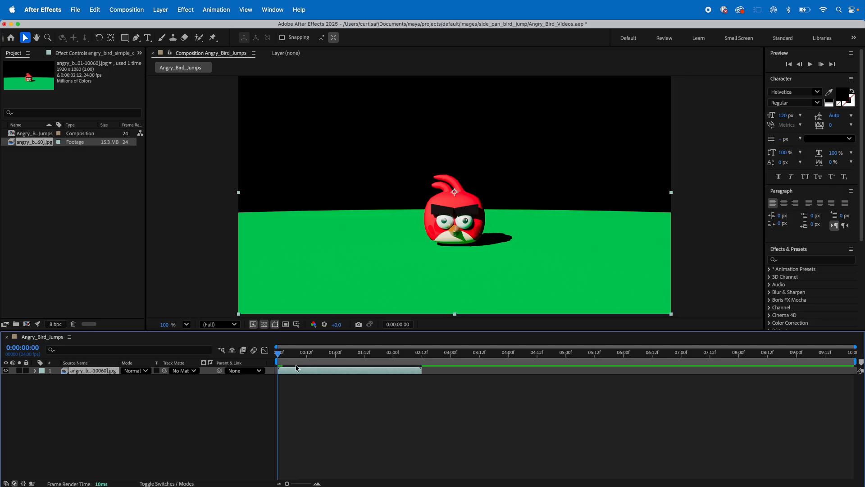
key("space")
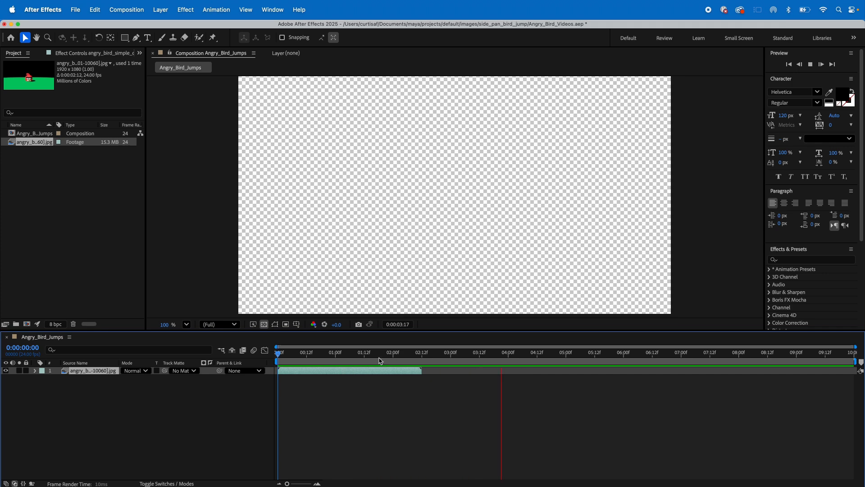
key("space")
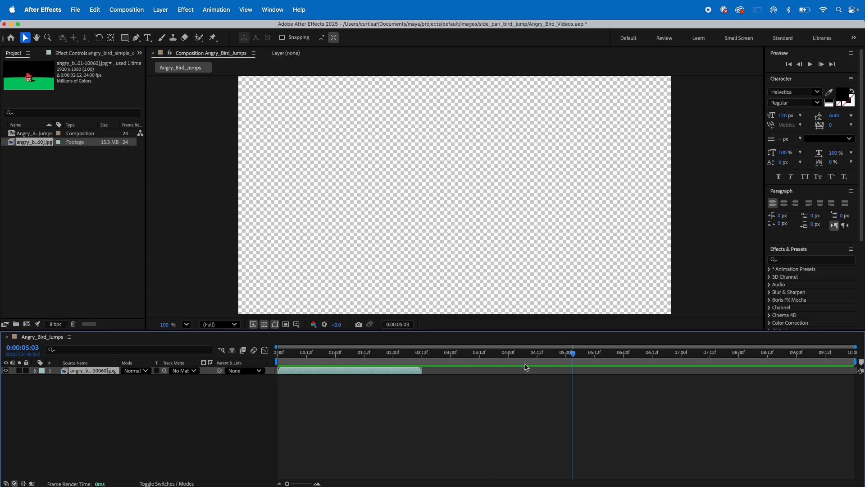
left_click_drag(572, 357, 278, 357)
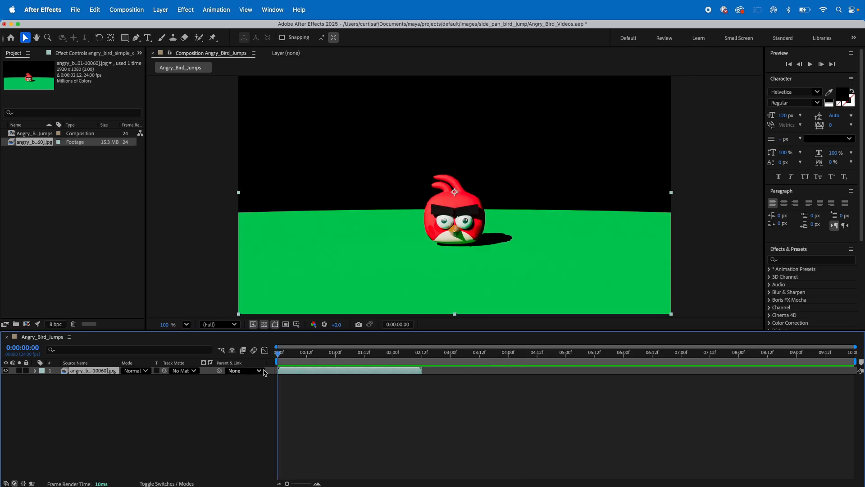
Step: Import the side_pan_bird_jump renders as a JPEG sequence, starting from the image ending in 10001.jpg
left_click(80, 8)
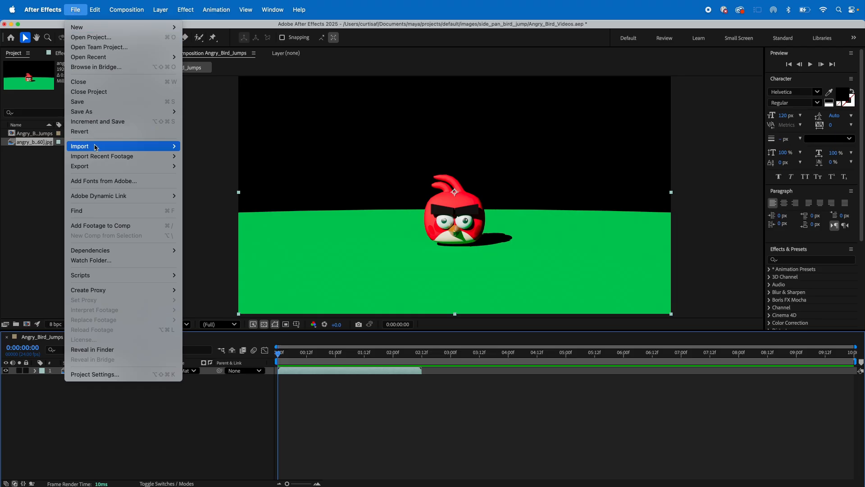
mouse_move(154, 147)
left_click(194, 146)
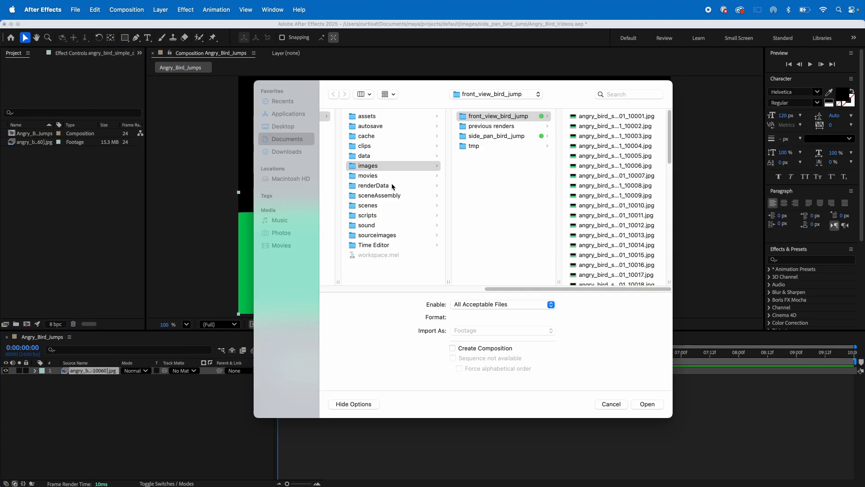
left_click(505, 138)
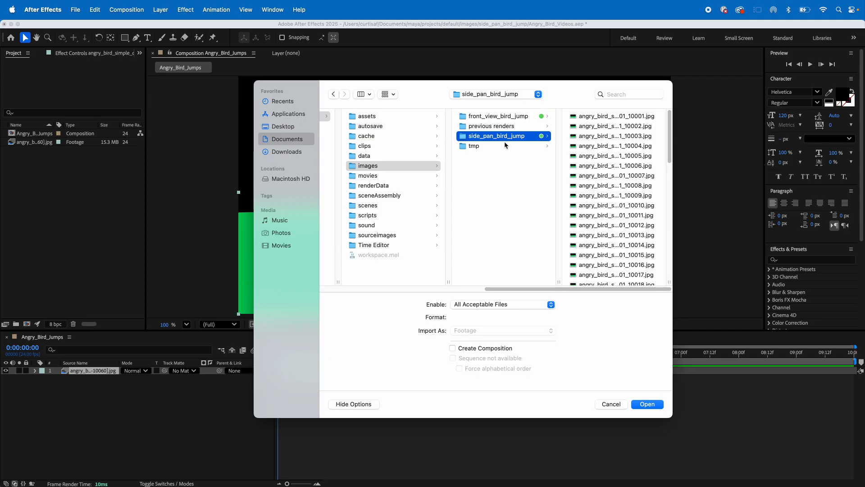
left_click(607, 116)
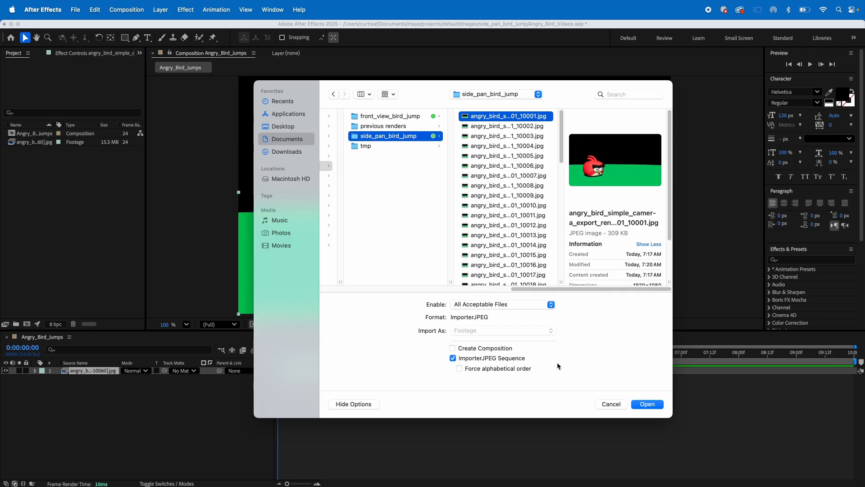
left_click(648, 406)
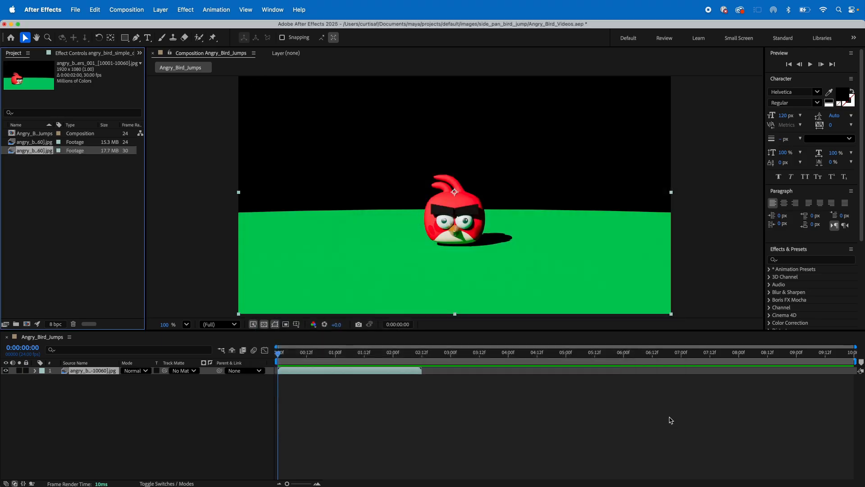
Step: Remove the trial placement of the side-pan sequence from the timeline and interpret its footage at 24 frames per second
left_click_drag(14, 152, 437, 380)
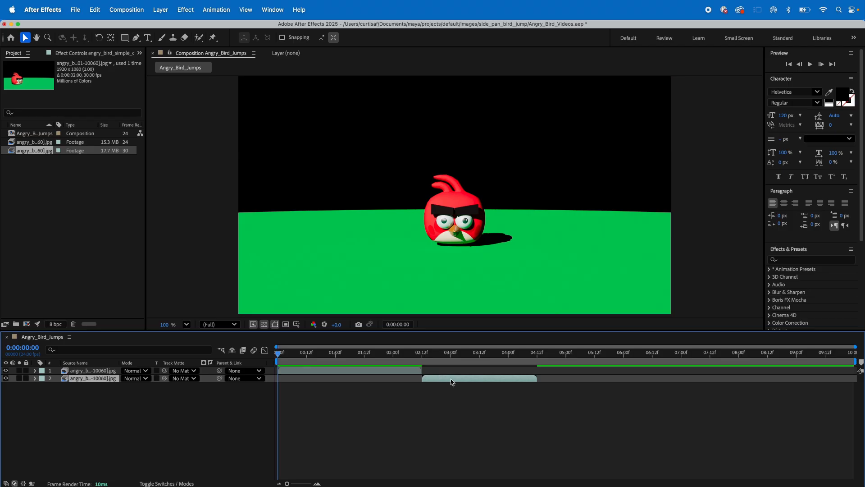
key("Delete")
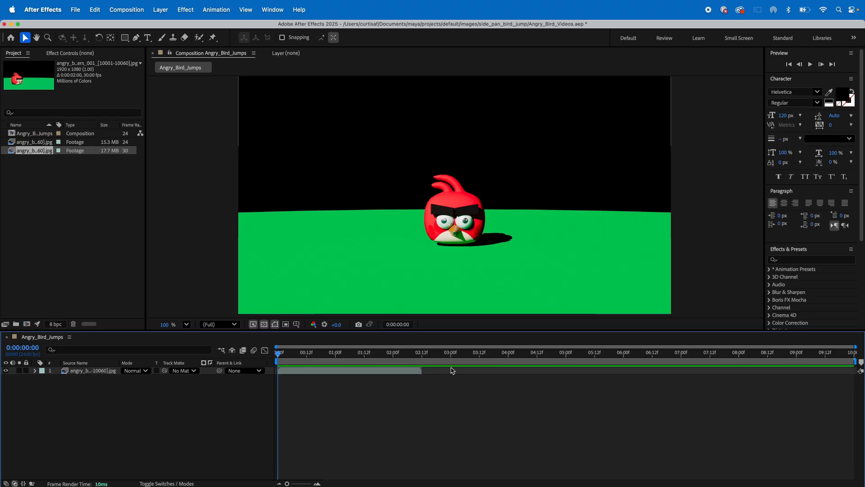
right_click(111, 154)
mouse_move(132, 238)
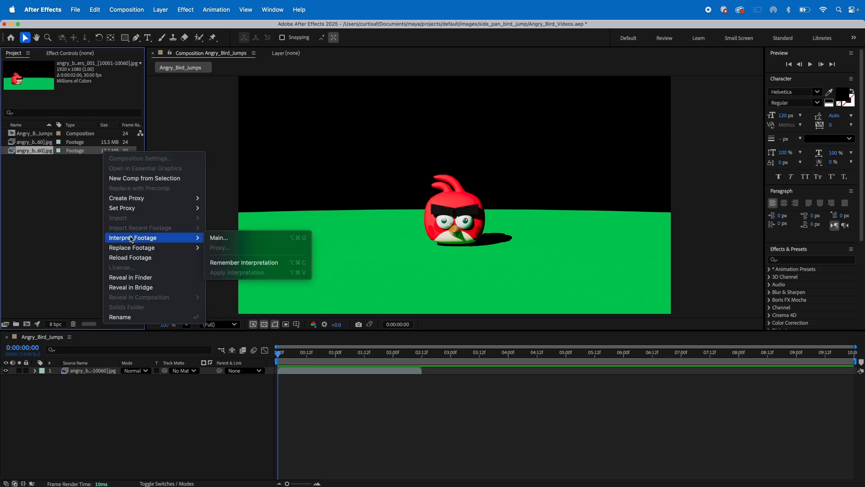
left_click(223, 238)
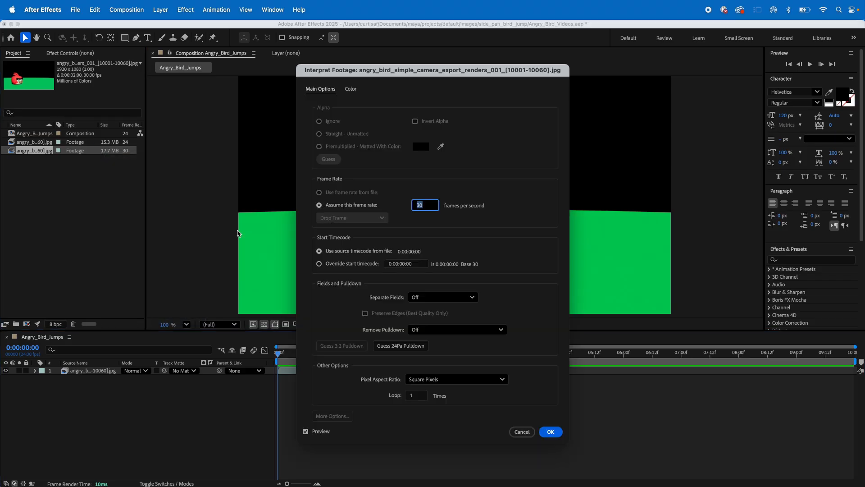
type("24")
key("Return")
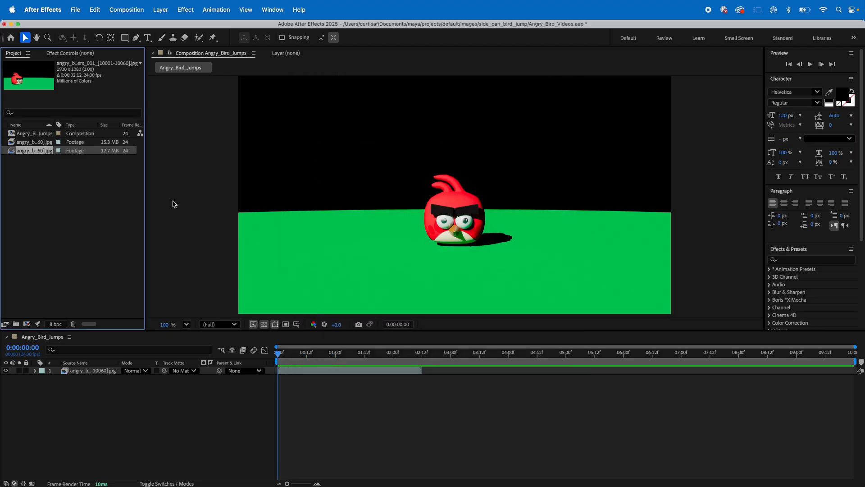
Step: Place the side-pan sequence directly after the front-view clip, preview the composition, and move the current time to 0:00:02:12
left_click_drag(15, 155, 435, 382)
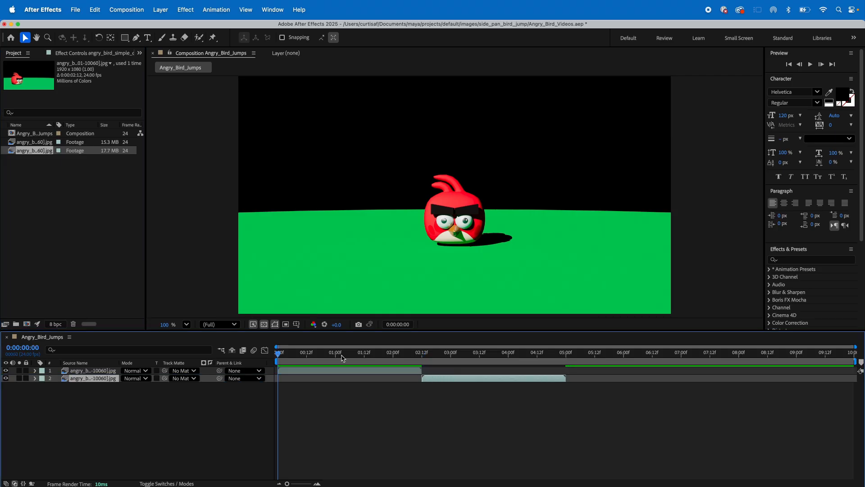
key("space")
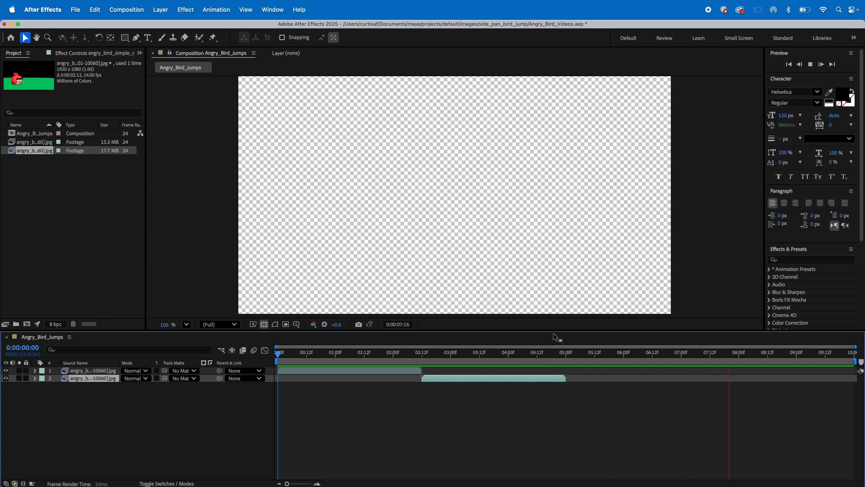
key("space")
left_click_drag(484, 356, 423, 362)
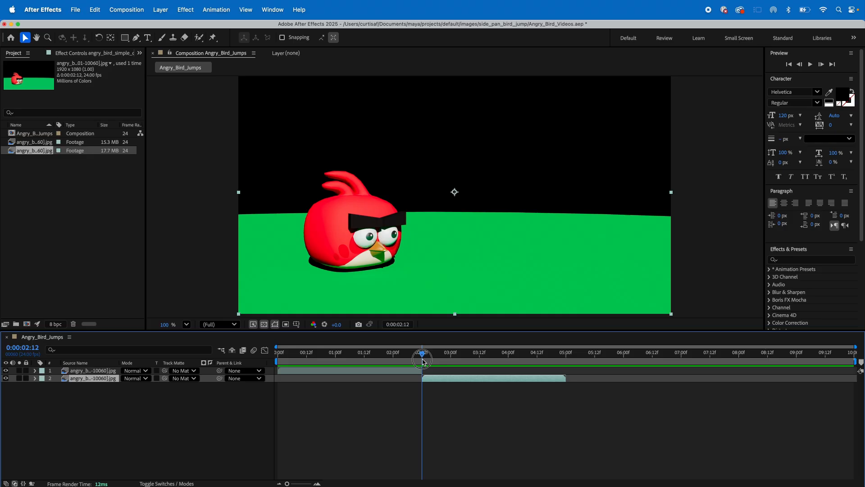